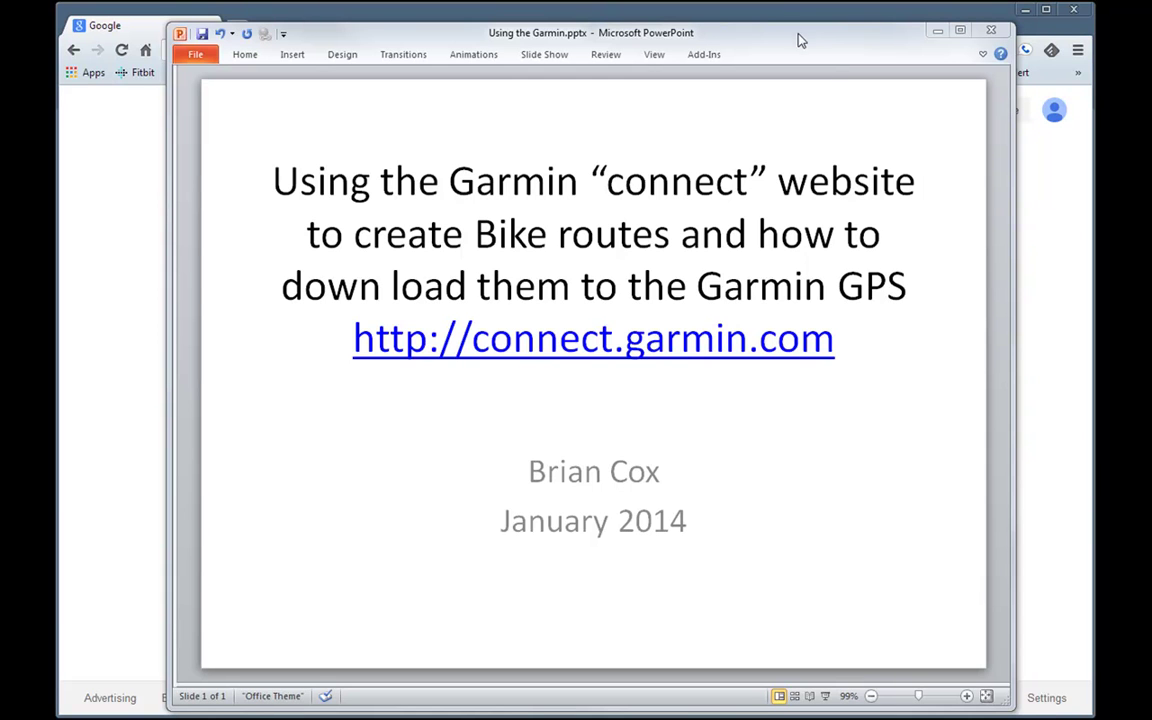
# Step: Move the PowerPoint window aside and minimize it to reveal Chrome's Google page
pyautogui.moveTo(802, 51); pyautogui.dragTo(751, 49)
pyautogui.press('super+Down')
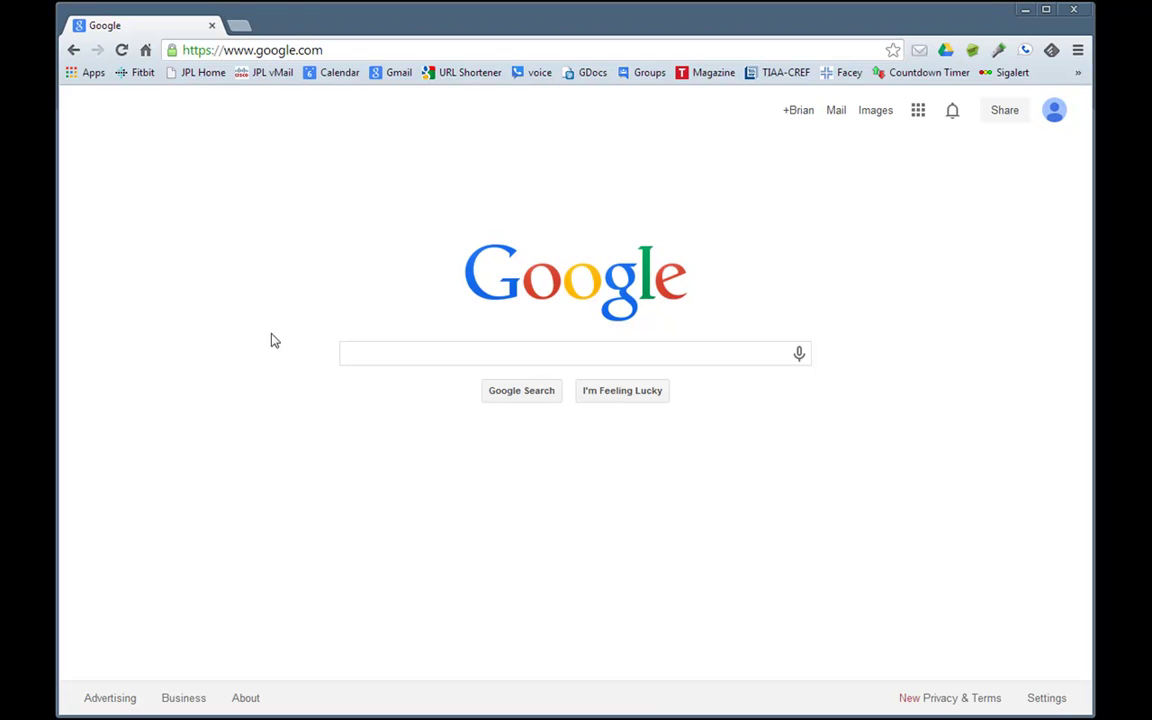
# Step: Go to connect.garmin.com from Chrome's address bar
pyautogui.click(397, 45)
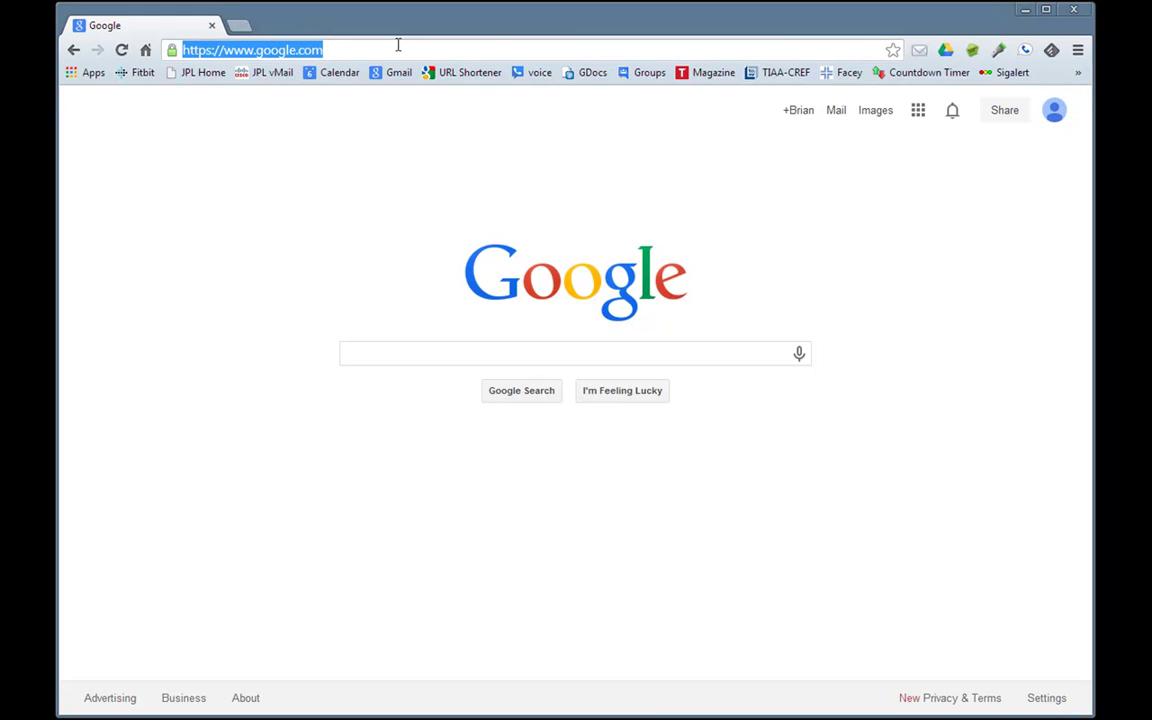
pyautogui.press('BackSpace')
pyautogui.write('connect.garmin')
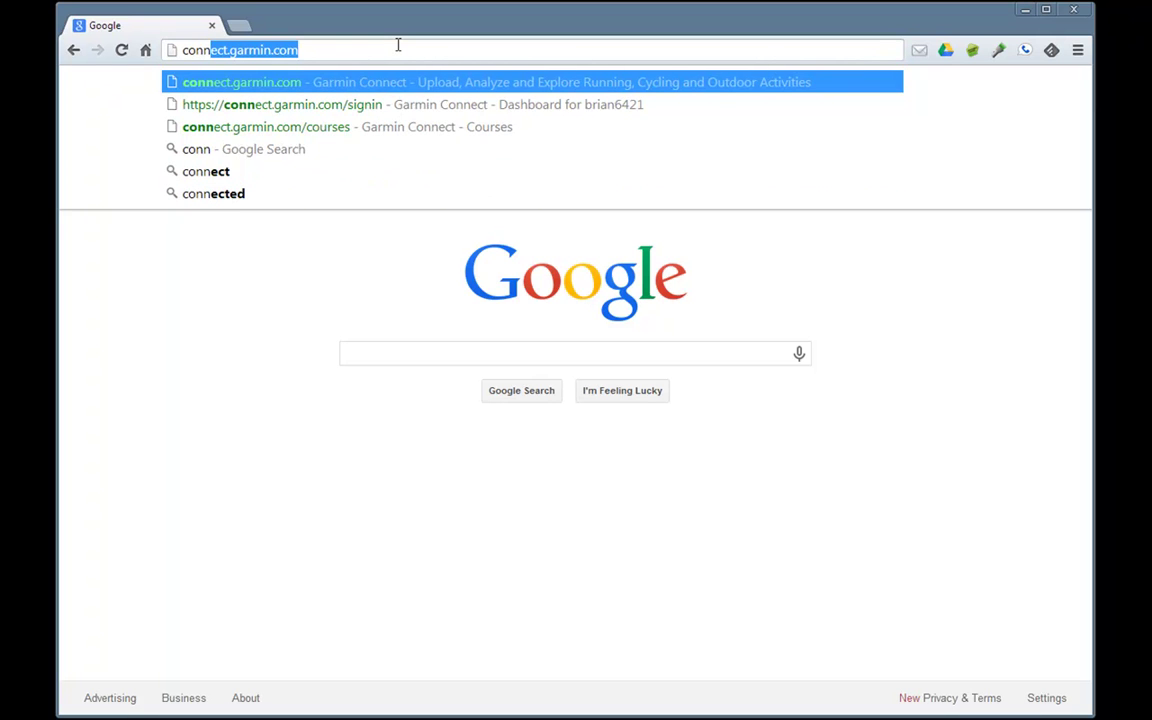
pyautogui.press('Return')
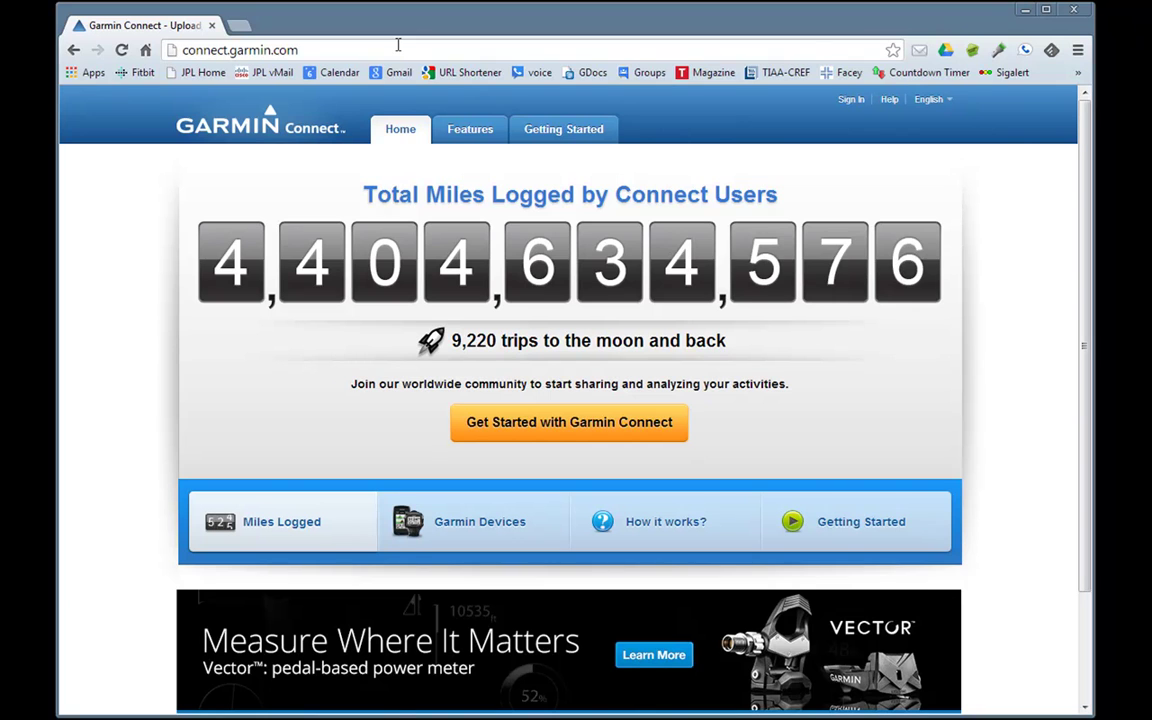
# Step: Sign in to Garmin Connect with the saved username and the account password
pyautogui.click(849, 100)
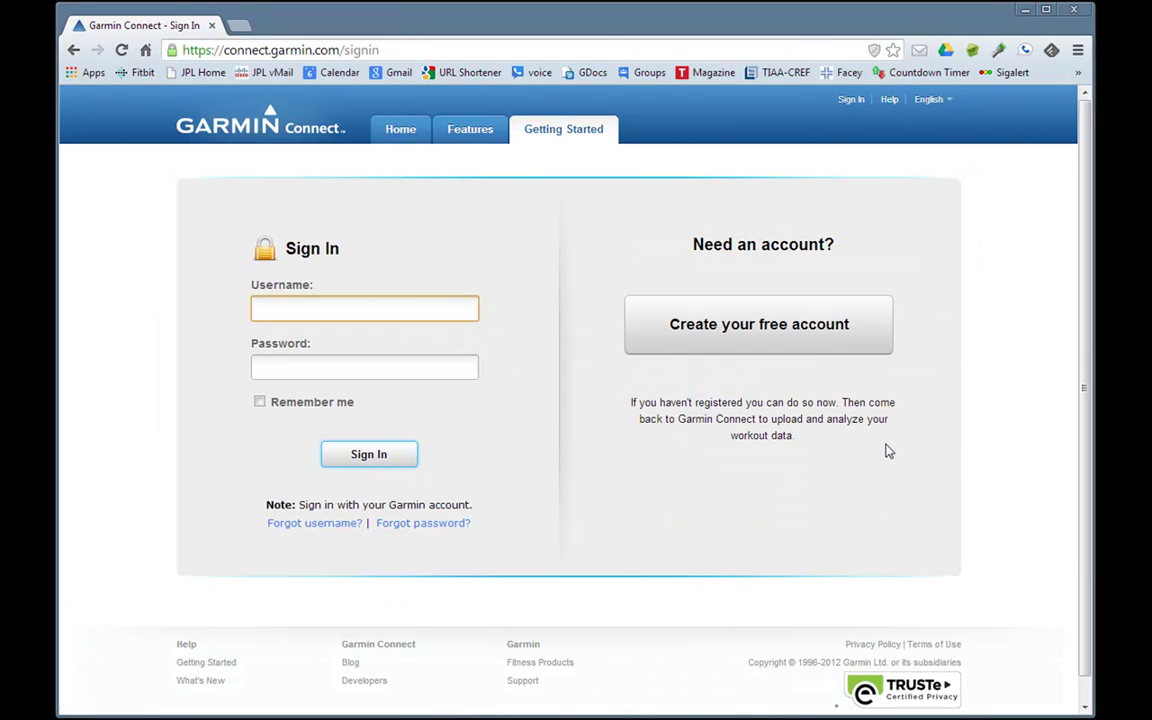
pyautogui.click(383, 309)
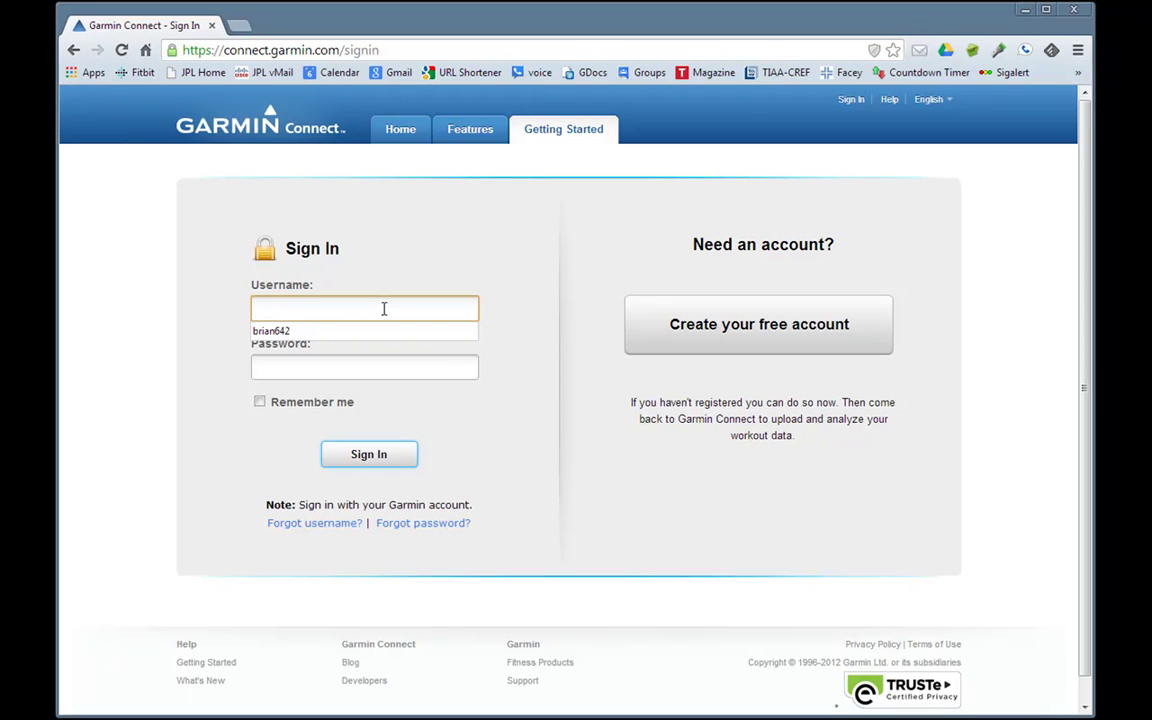
pyautogui.click(363, 333)
pyautogui.click(363, 370)
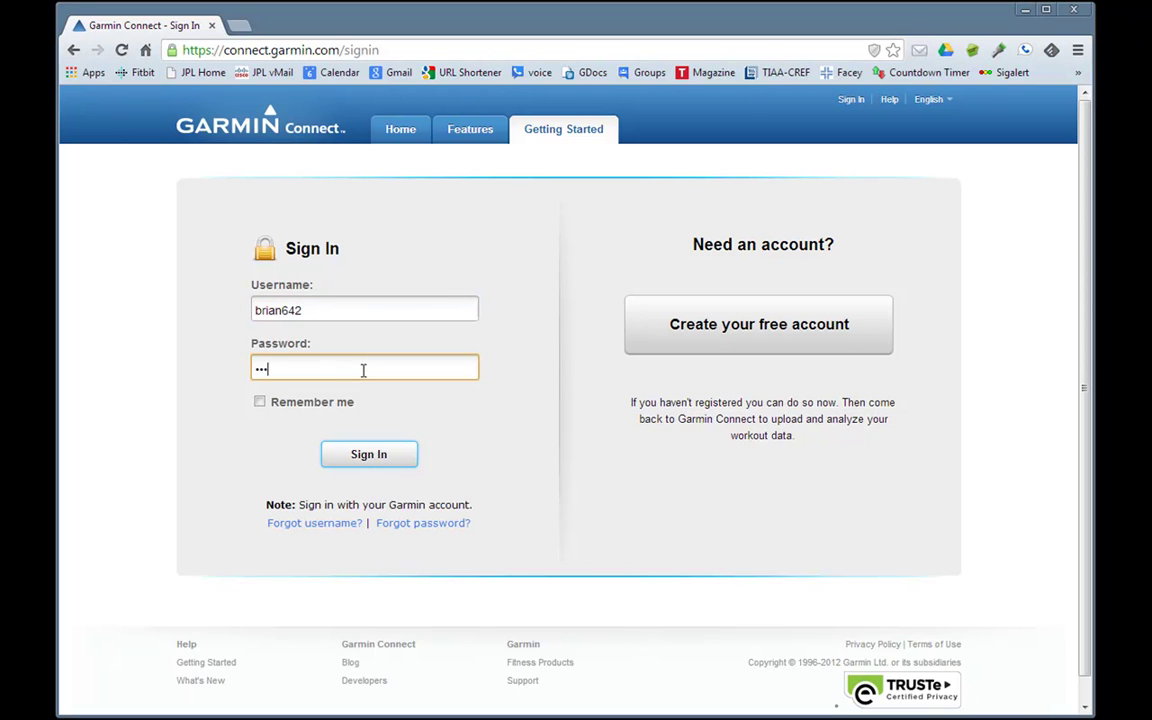
pyautogui.click(373, 466)
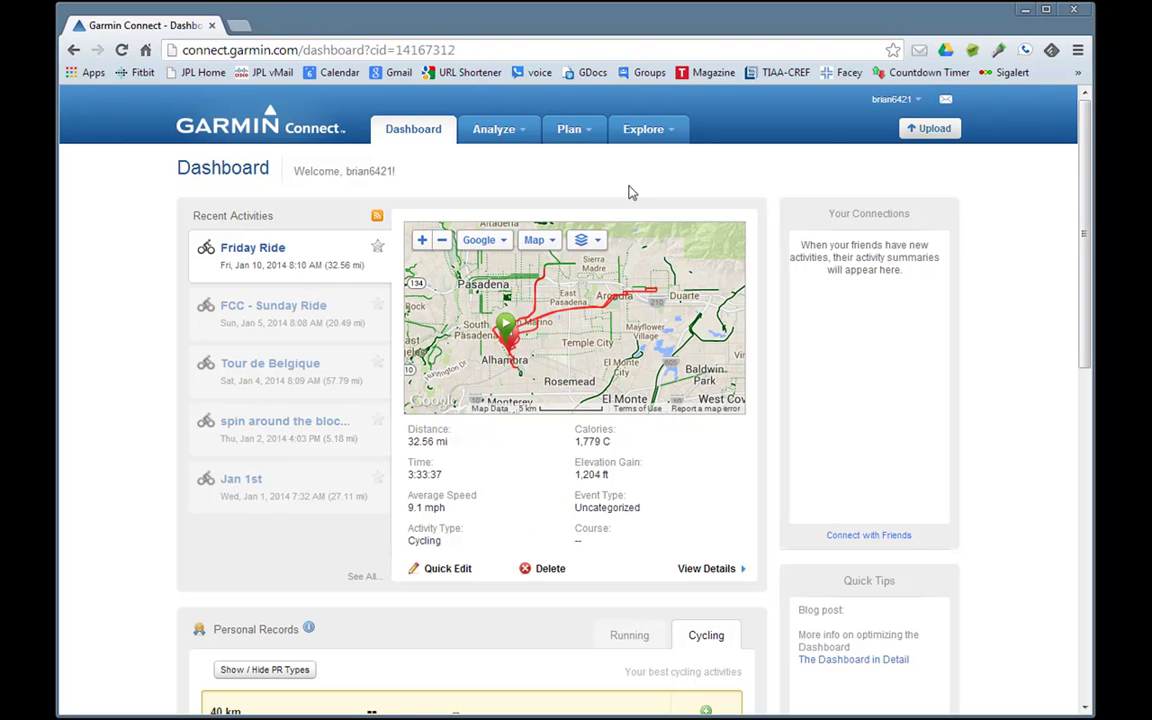
# Step: Start a new course from Plan > Courses with Create Course
pyautogui.moveTo(571, 134)
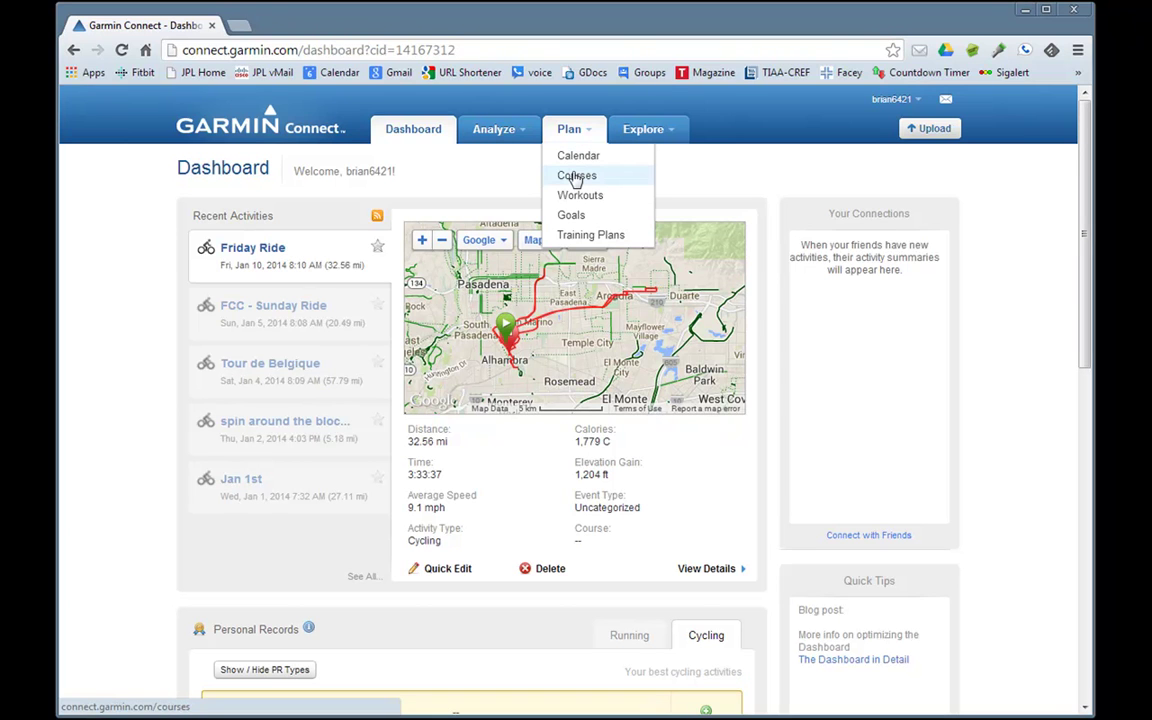
pyautogui.click(576, 176)
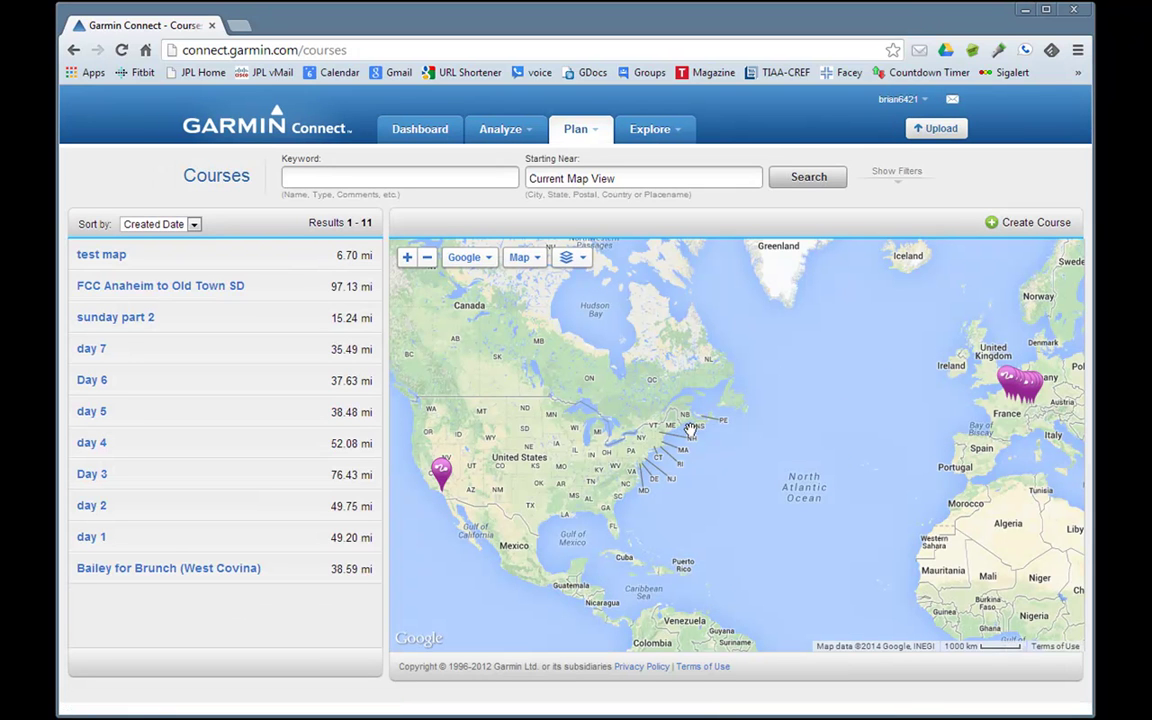
pyautogui.click(1030, 224)
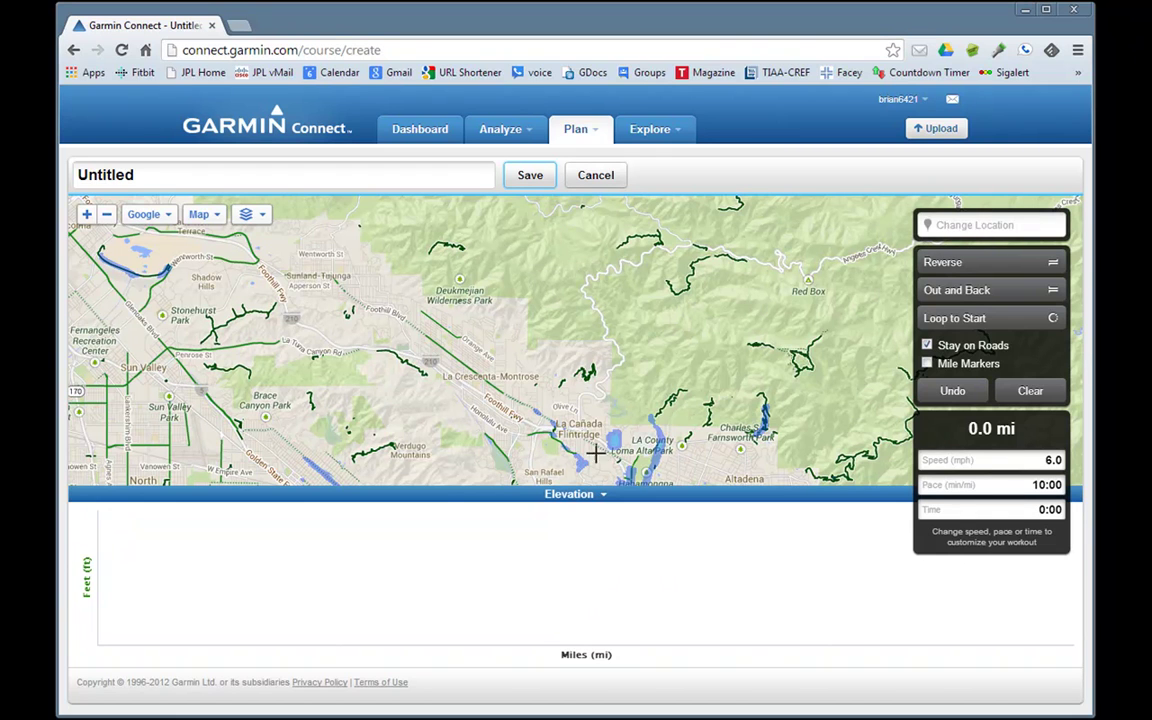
# Step: Rename the course from Untitled to 'test map'
pyautogui.click(305, 176)
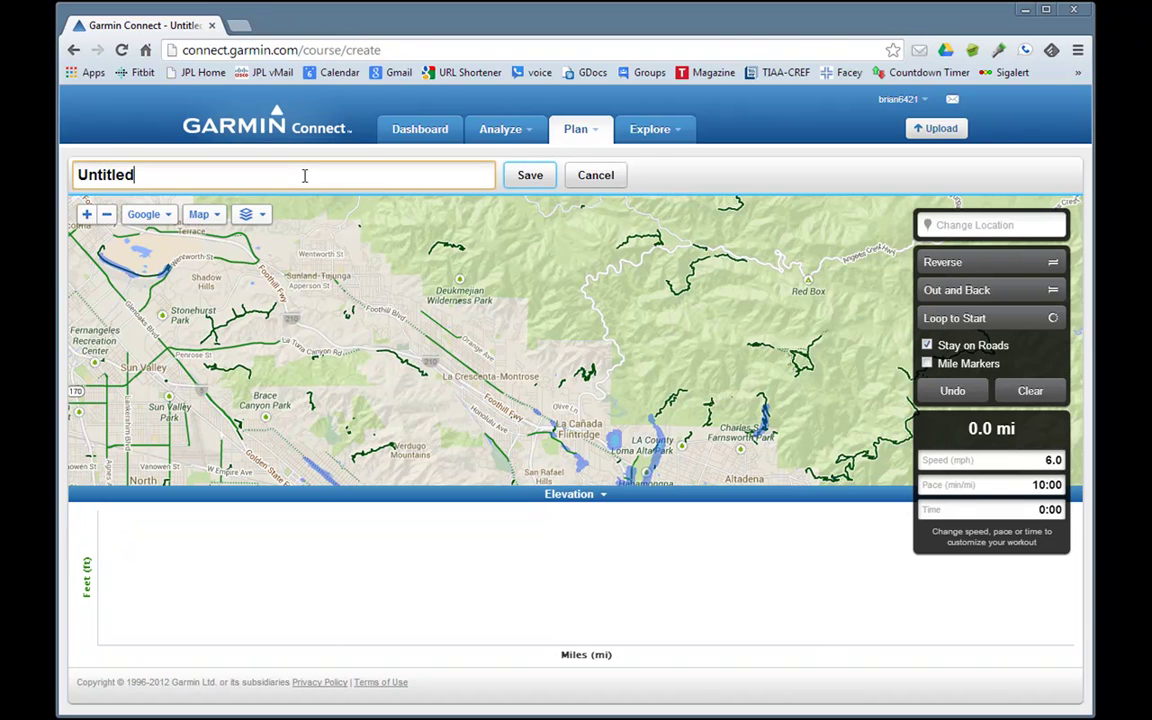
pyautogui.press('BackSpace')
pyautogui.press('BackSpace')
pyautogui.press('BackSpace')
pyautogui.press('BackSpace')
pyautogui.press('BackSpace')
pyautogui.press('BackSpace')
pyautogui.press('BackSpace')
pyautogui.write('test ma')
# Step: Center the map on ZIP code 91801
pyautogui.click(936, 225)
pyautogui.write('9')
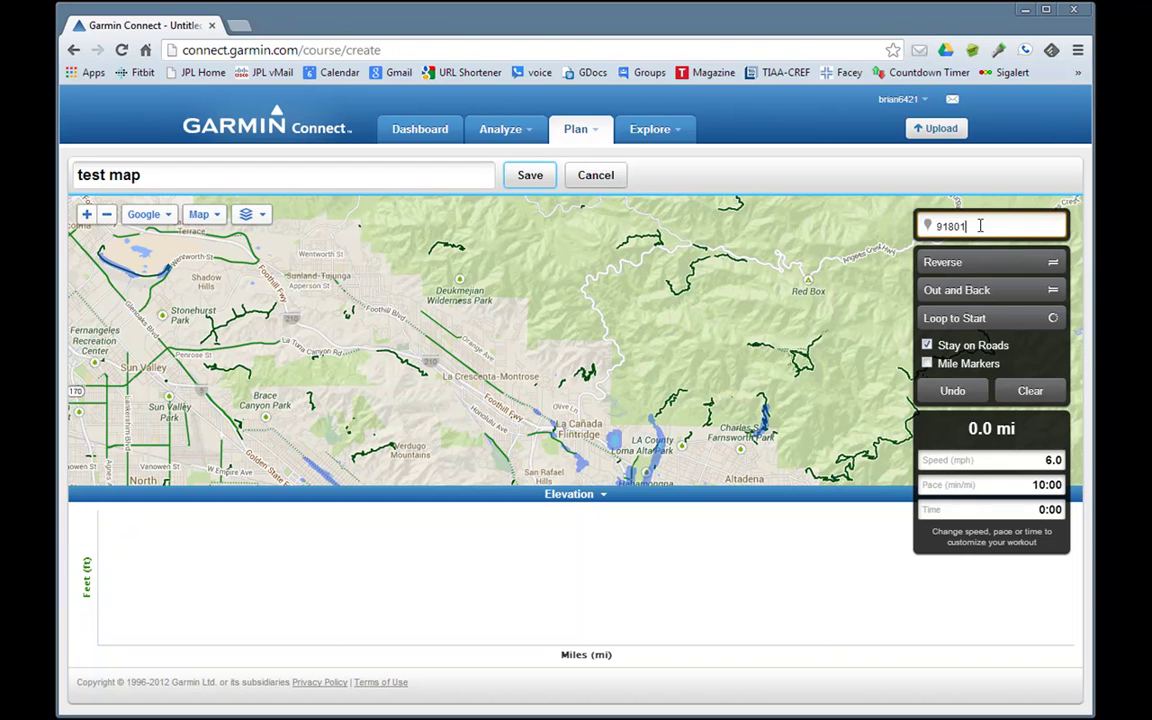
pyautogui.write('1801')
pyautogui.press('Return')
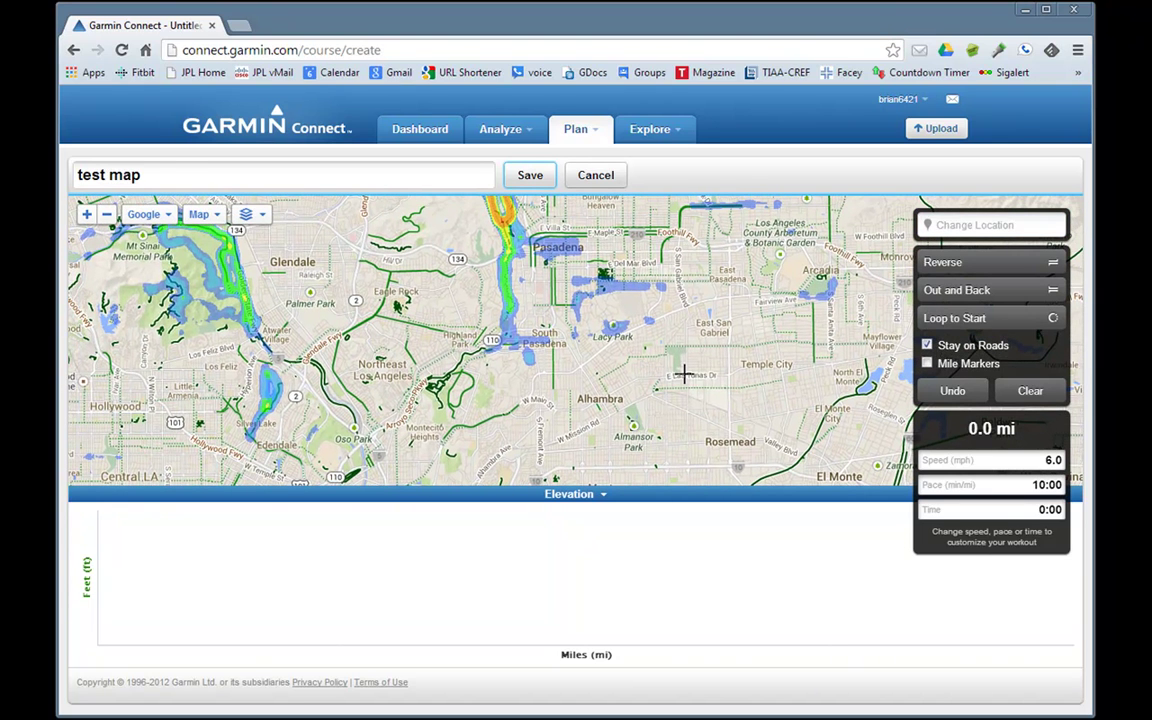
# Step: Browse the map source, type and layer menus, then enable the Terrain layer
pyautogui.click(148, 215)
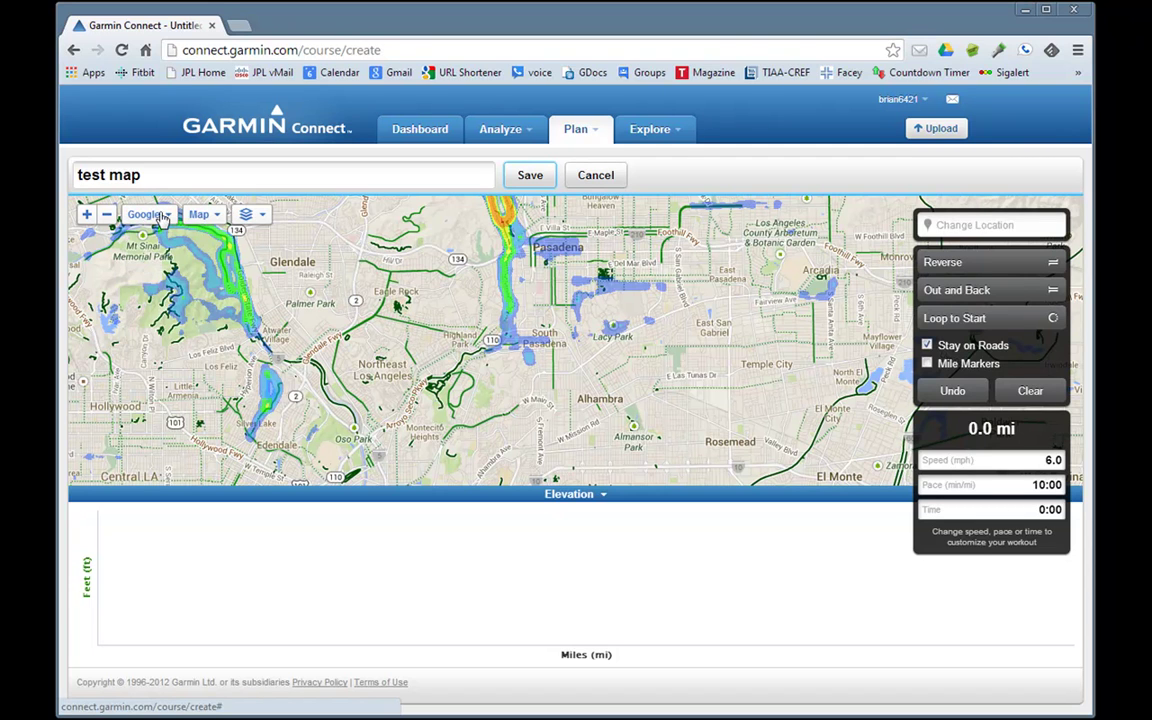
pyautogui.click(206, 214)
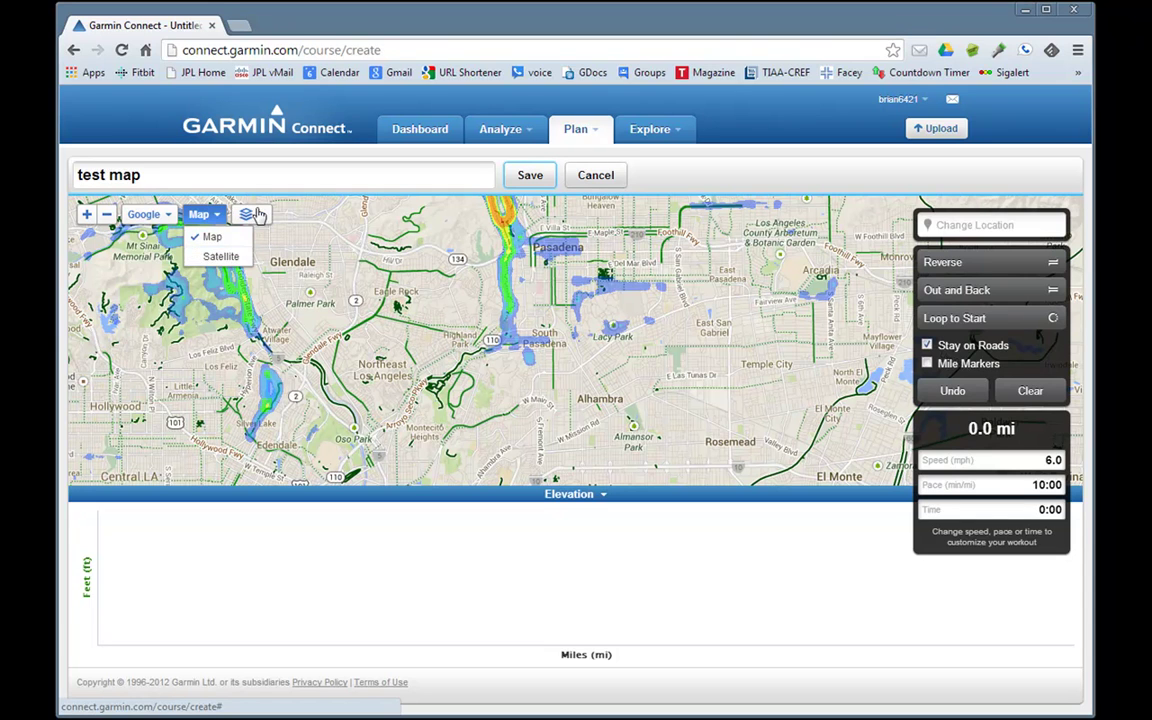
pyautogui.click(258, 217)
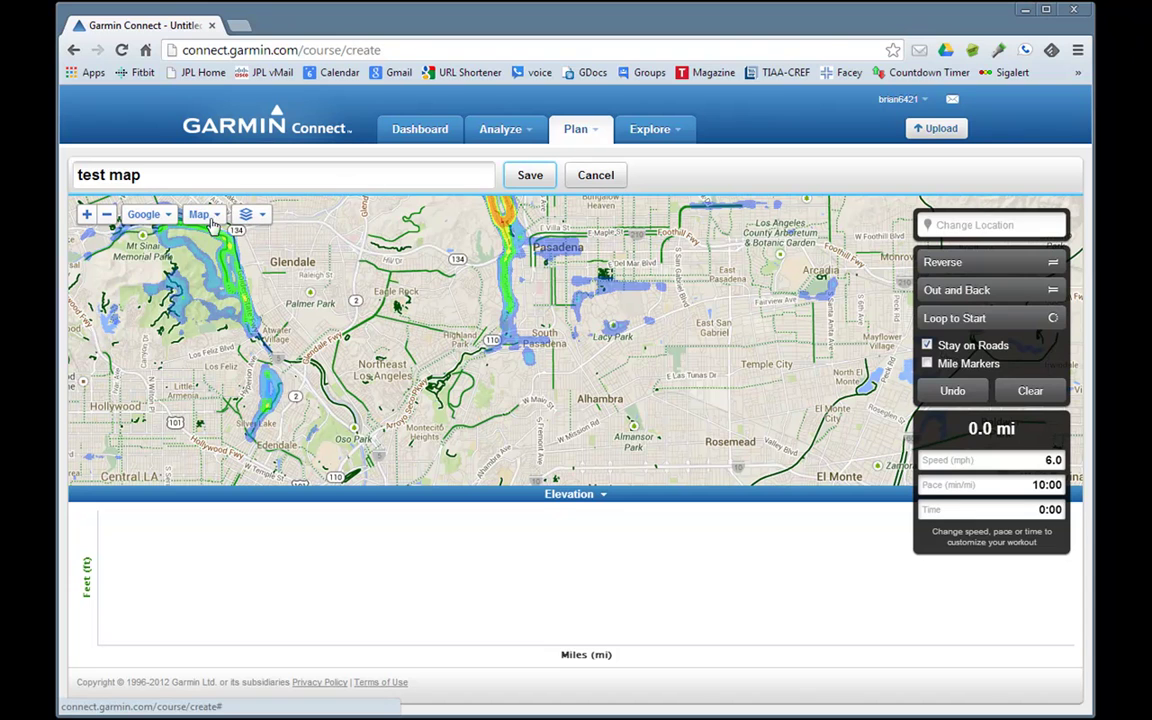
pyautogui.click(164, 218)
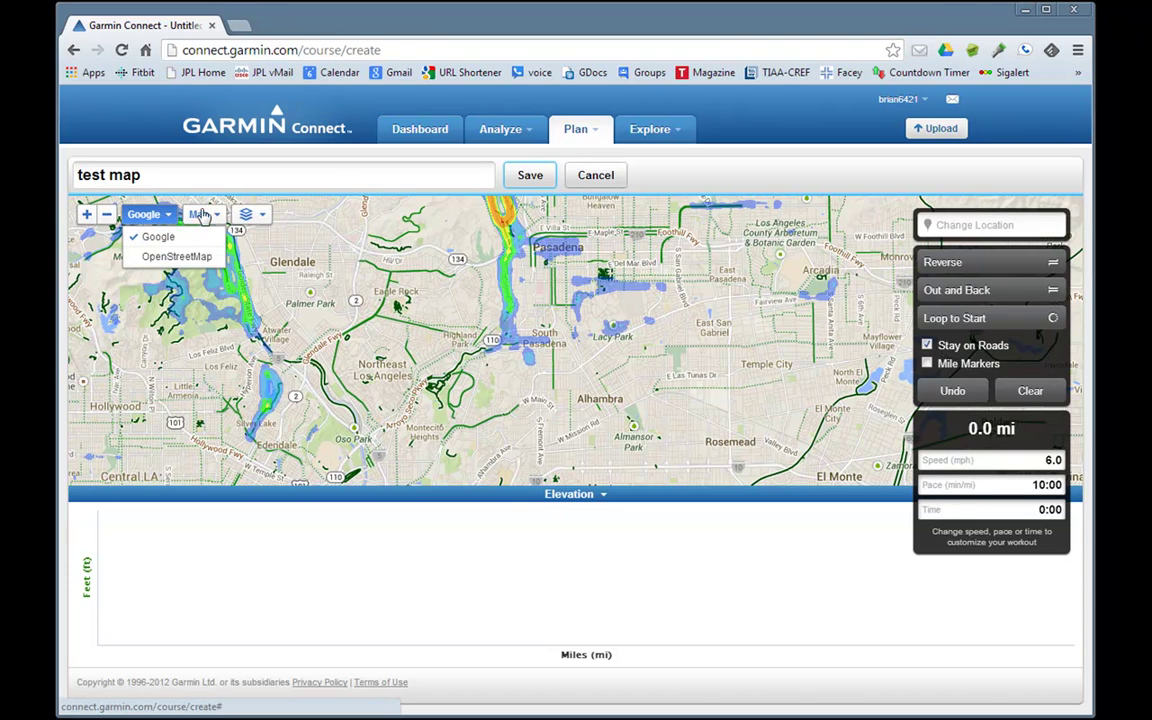
pyautogui.click(203, 215)
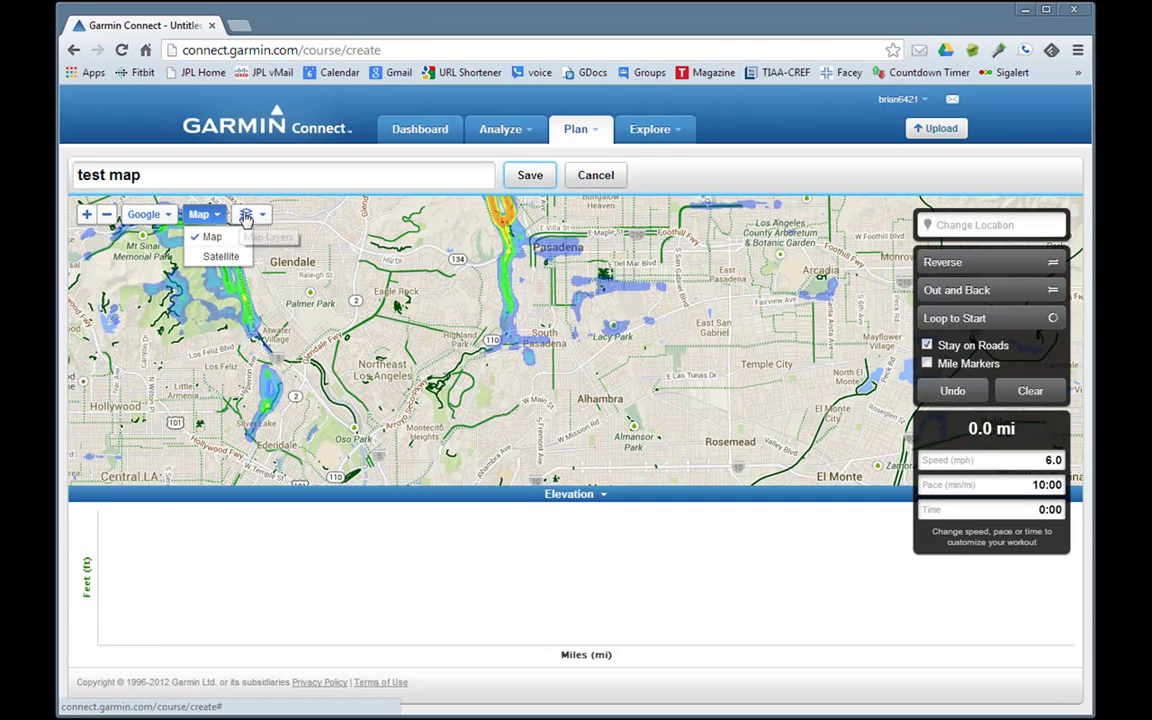
pyautogui.click(249, 214)
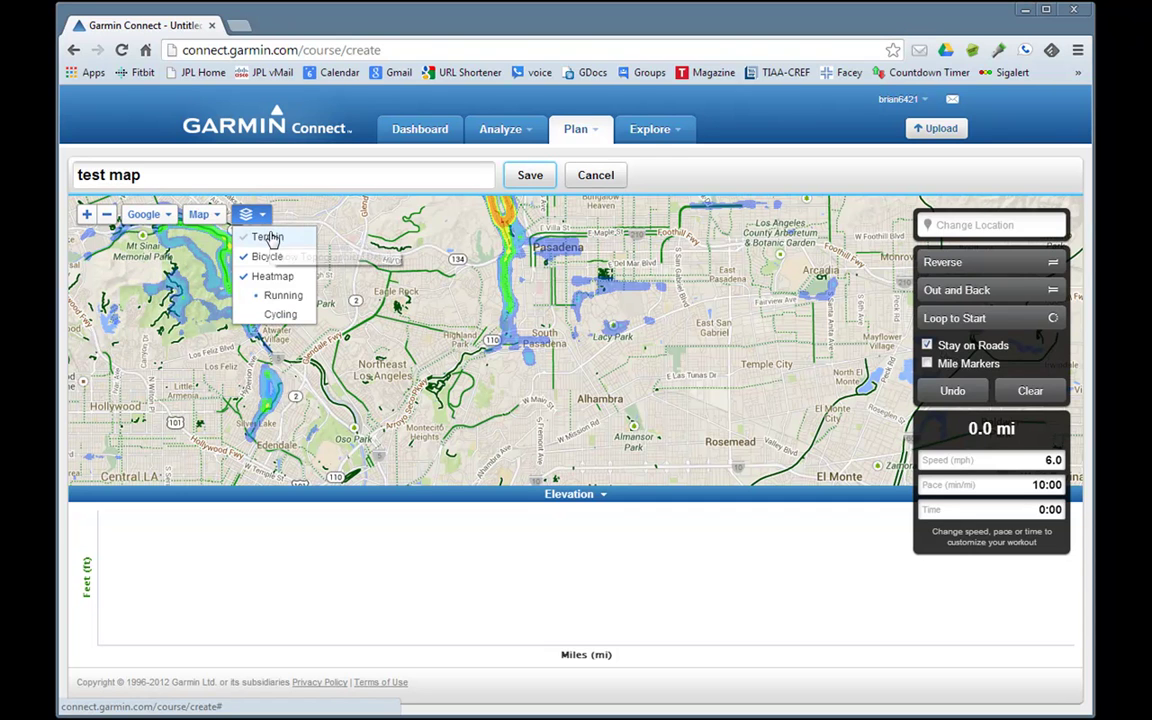
pyautogui.click(269, 238)
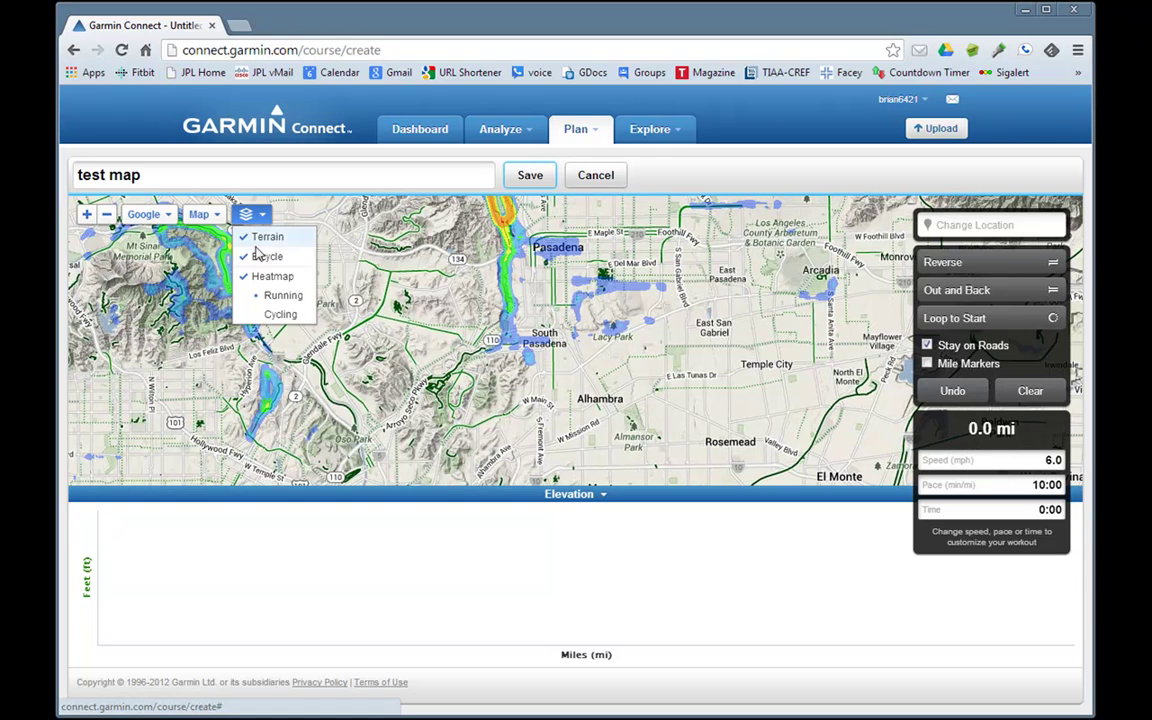
# Step: Pan and zoom the map around San Marino and South Pasadena
pyautogui.moveTo(705, 375); pyautogui.dragTo(560, 417)
pyautogui.scroll(1, 540, 411)
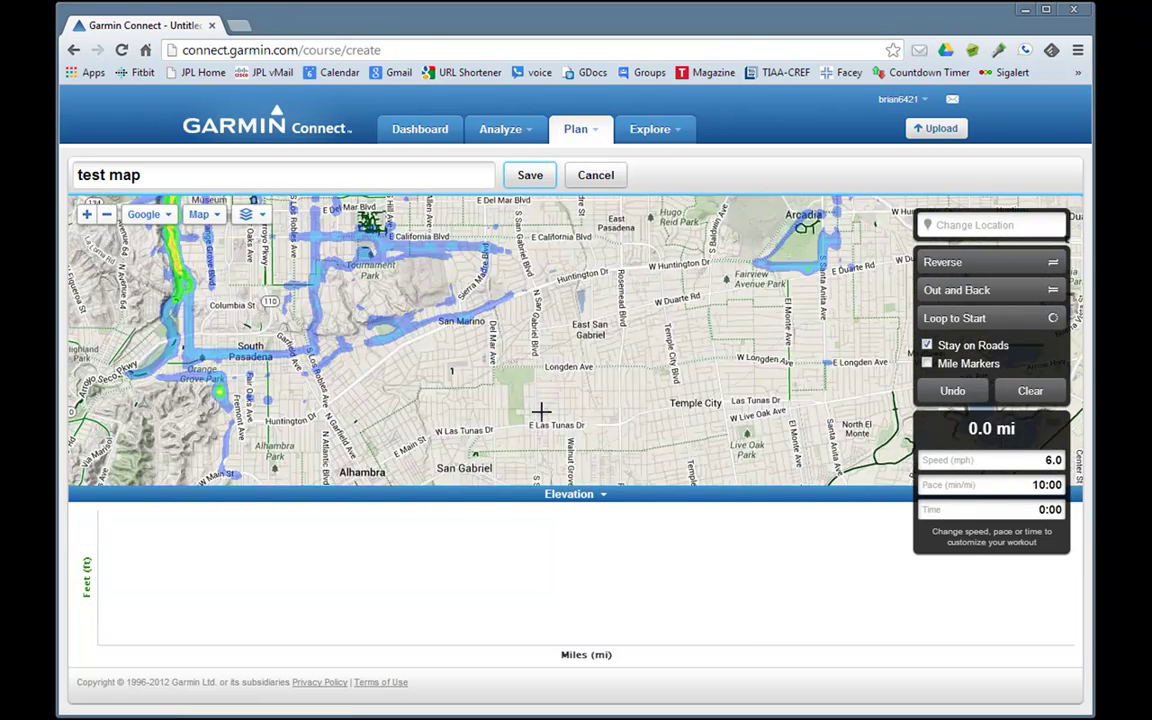
pyautogui.scroll(1, 540, 411)
pyautogui.moveTo(425, 340); pyautogui.dragTo(653, 418)
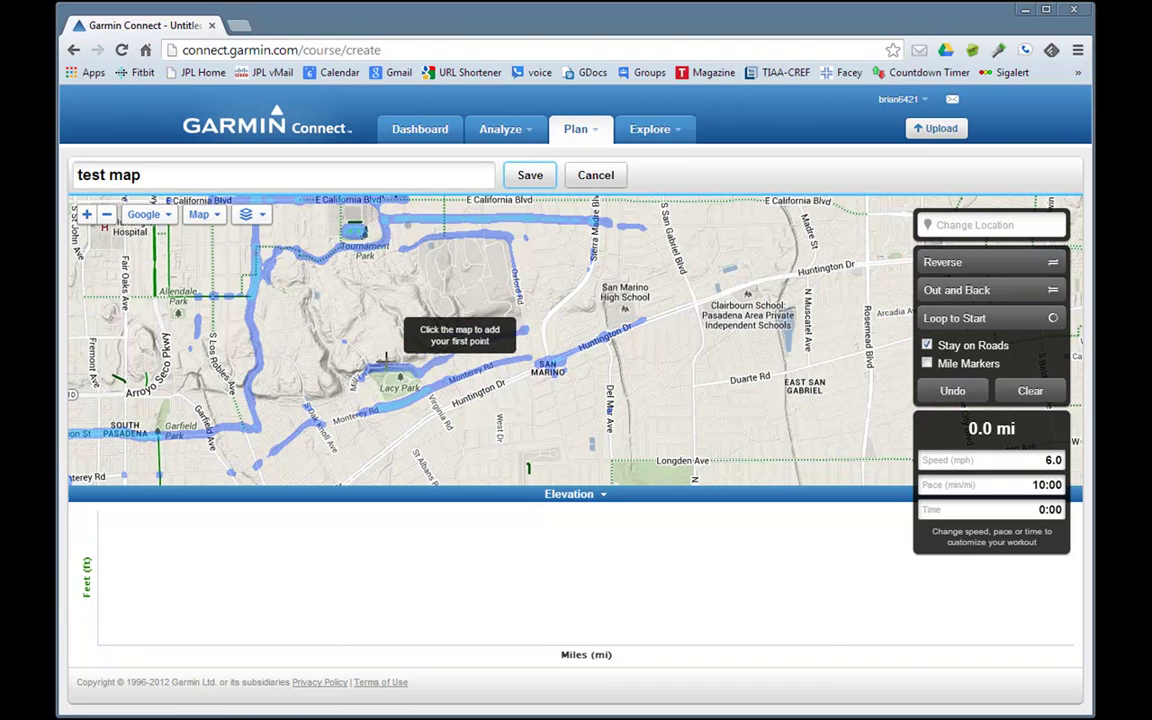
pyautogui.scroll(-1, 373, 310)
pyautogui.moveTo(373, 310); pyautogui.dragTo(521, 357)
pyautogui.moveTo(339, 316); pyautogui.dragTo(355, 332)
pyautogui.moveTo(342, 237); pyautogui.dragTo(352, 390)
pyautogui.moveTo(414, 350); pyautogui.dragTo(471, 271)
pyautogui.moveTo(562, 377); pyautogui.dragTo(715, 368)
# Step: Set the heatmap to Cycling, then switch the Heatmap layer off
pyautogui.click(246, 214)
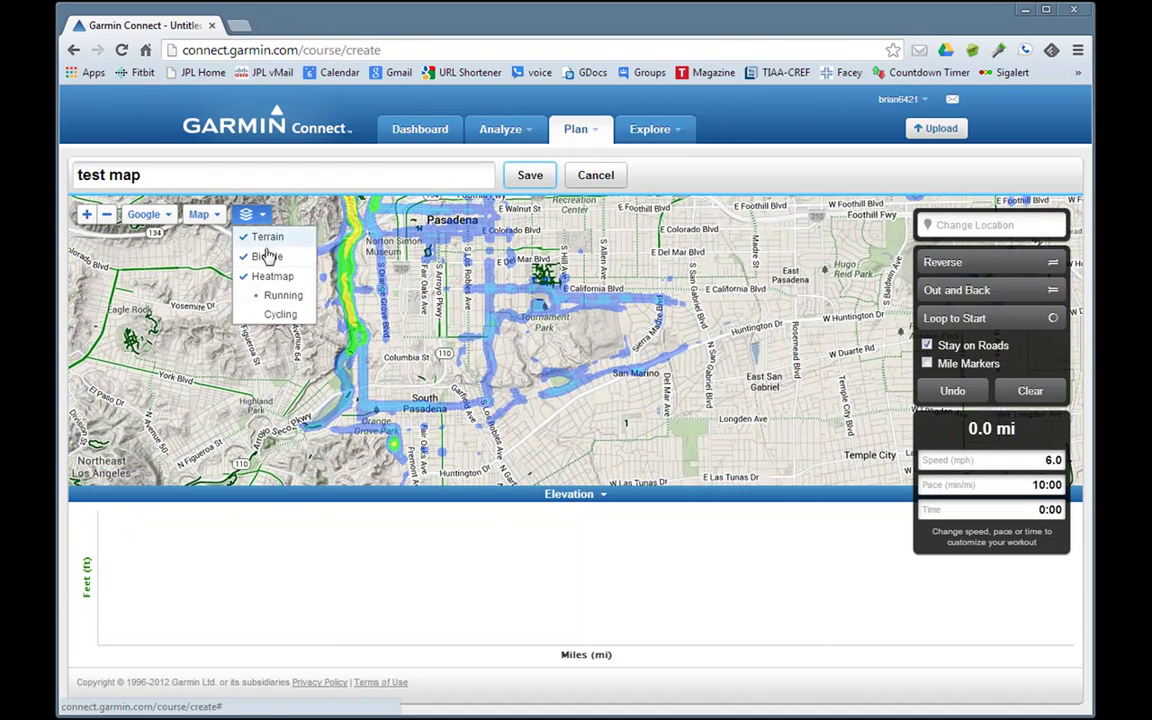
pyautogui.click(280, 314)
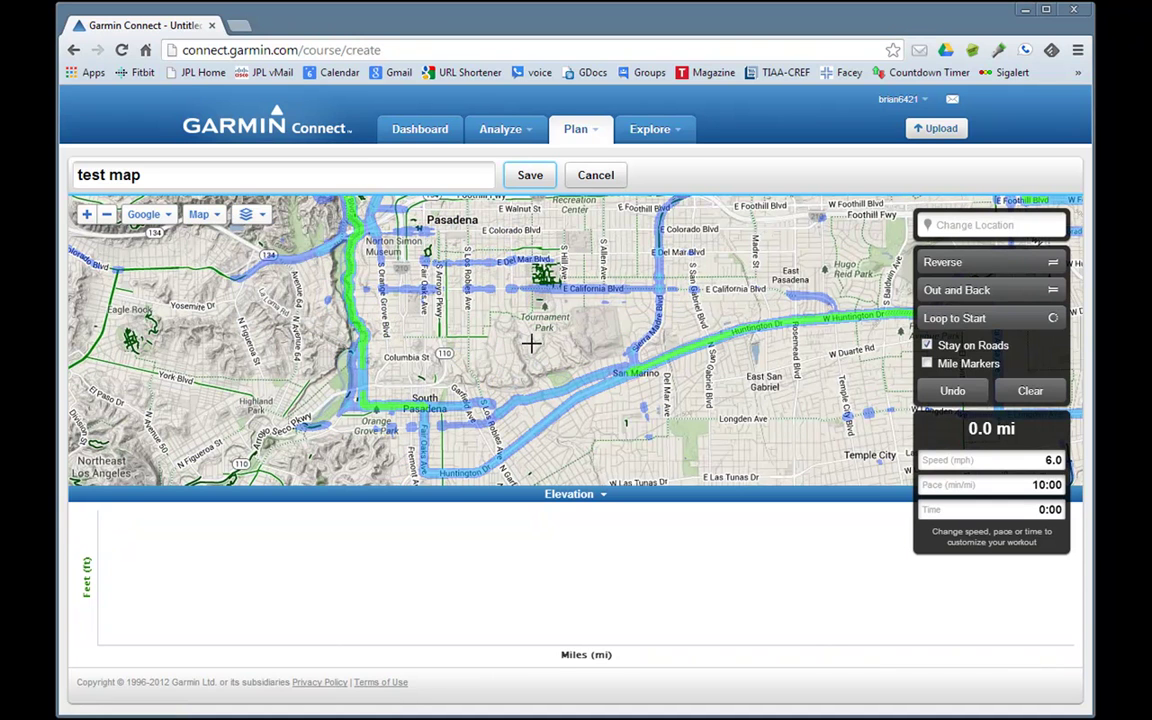
pyautogui.click(262, 218)
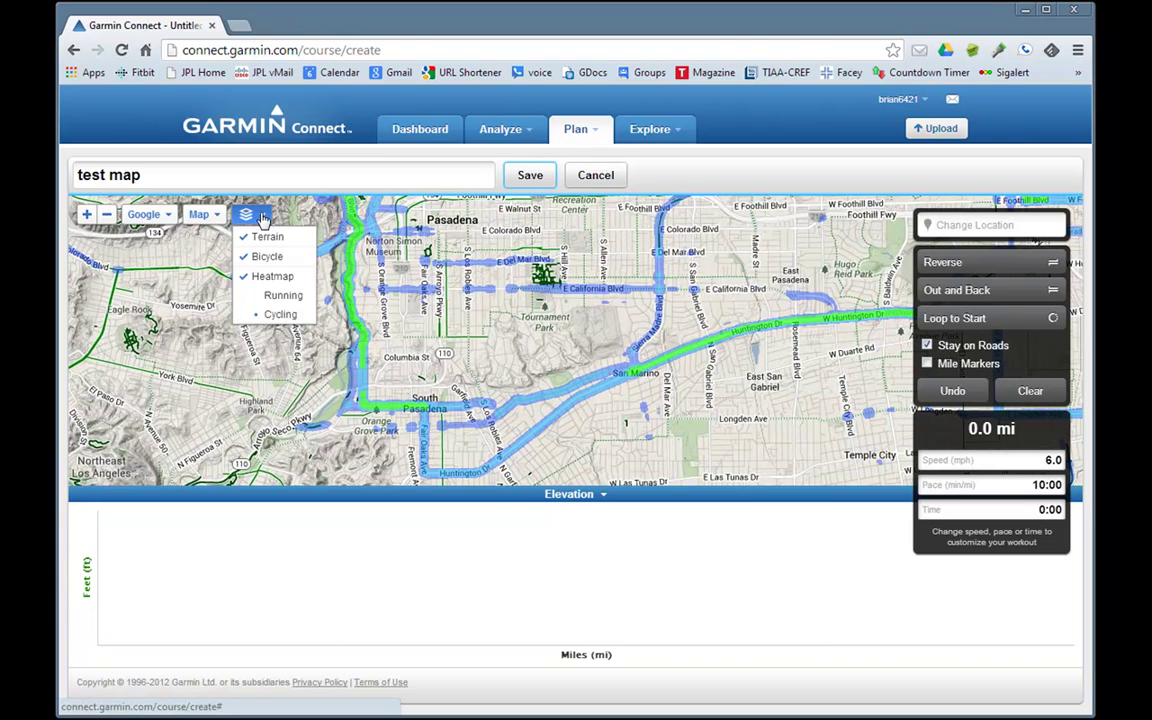
pyautogui.click(280, 284)
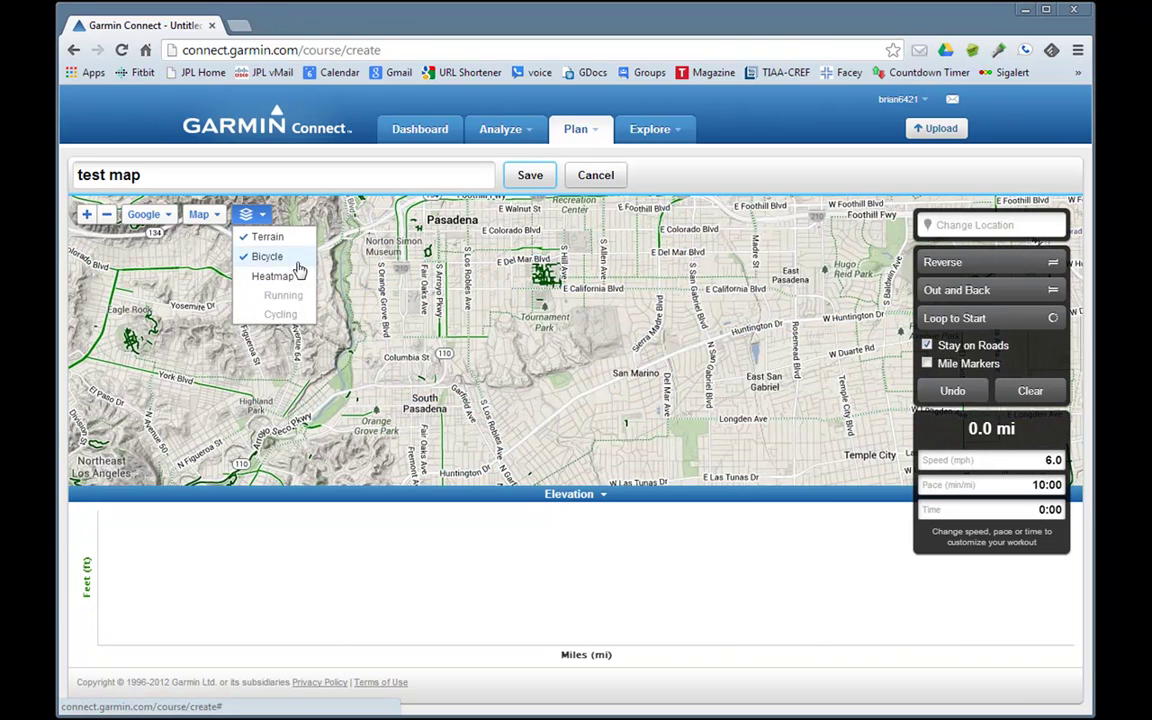
pyautogui.moveTo(480, 285); pyautogui.dragTo(489, 382)
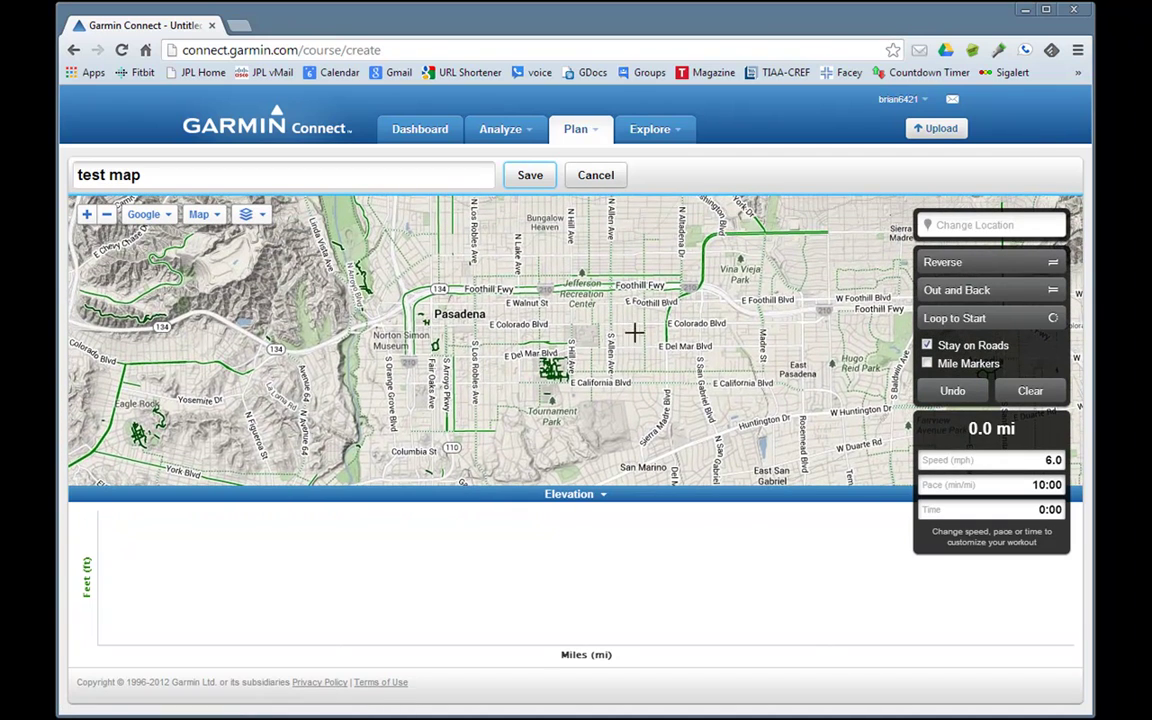
# Step: Zoom in on Lacy Park in San Marino and place the course start point beside it
pyautogui.moveTo(564, 326); pyautogui.dragTo(596, 305)
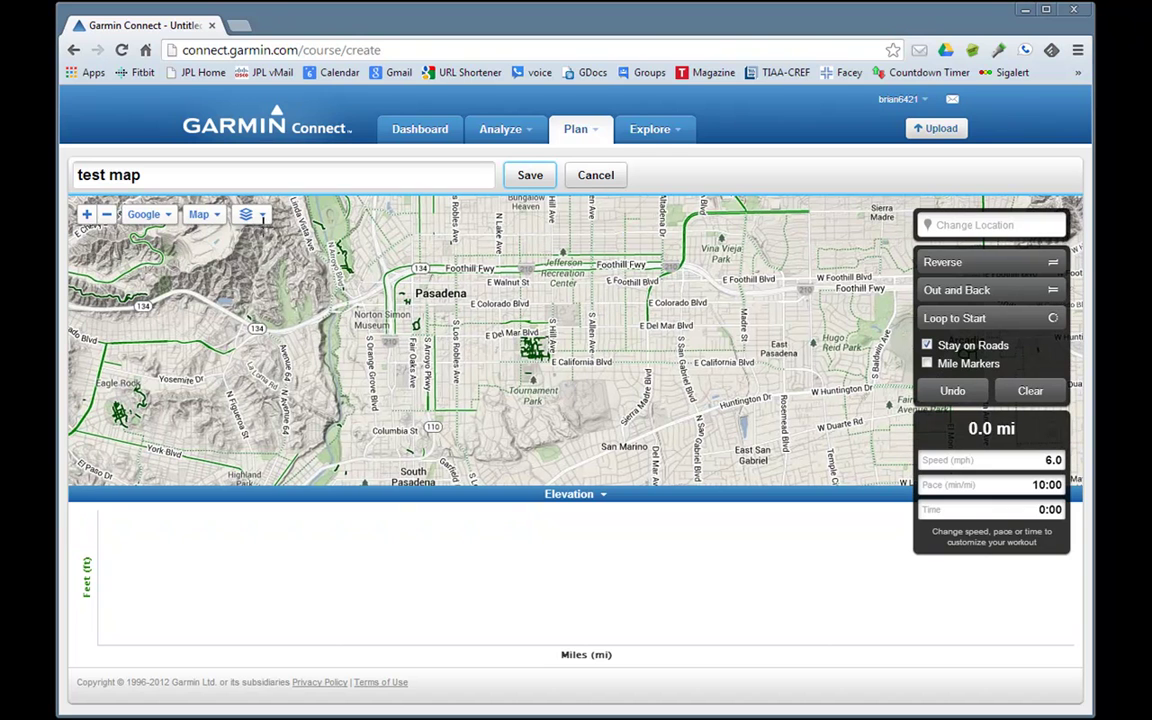
pyautogui.moveTo(650, 395); pyautogui.dragTo(659, 313)
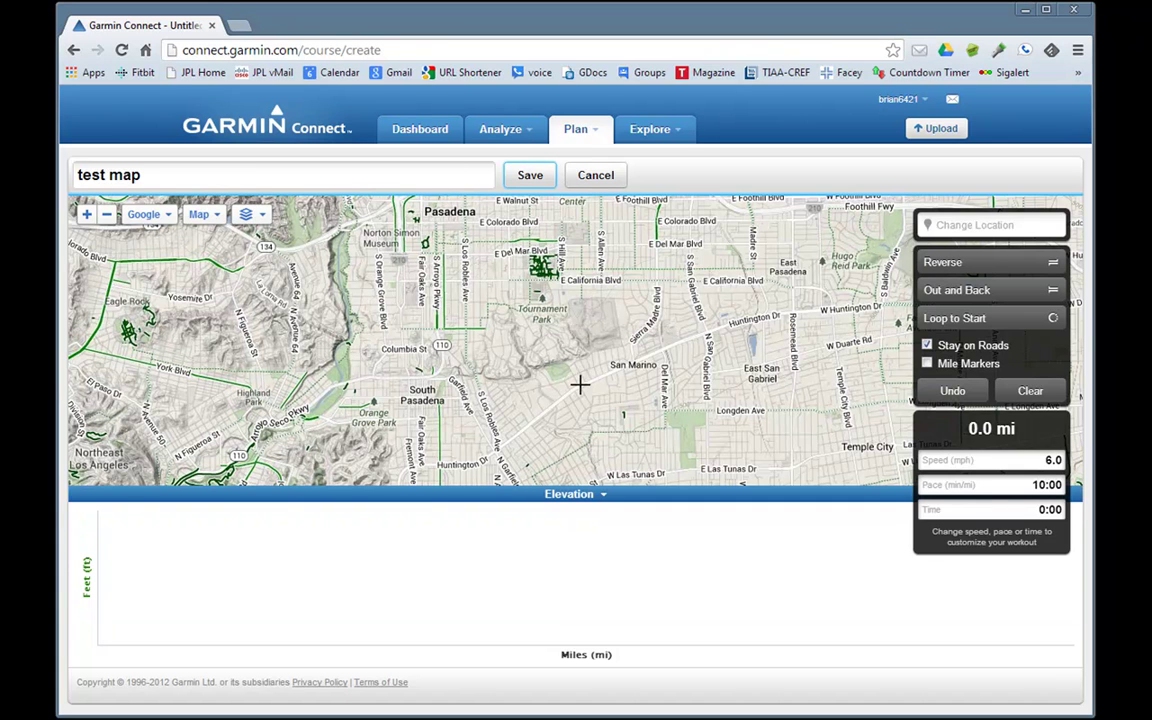
pyautogui.scroll(1, 582, 392)
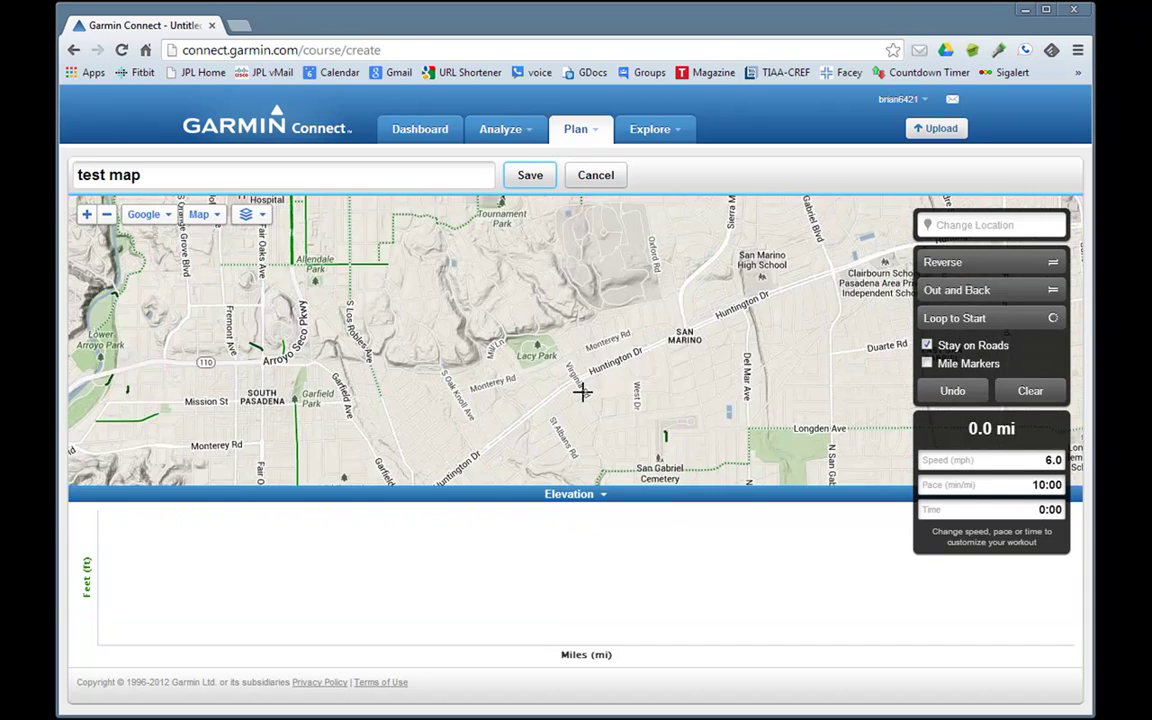
pyautogui.scroll(1, 582, 392)
pyautogui.moveTo(552, 317); pyautogui.dragTo(674, 368)
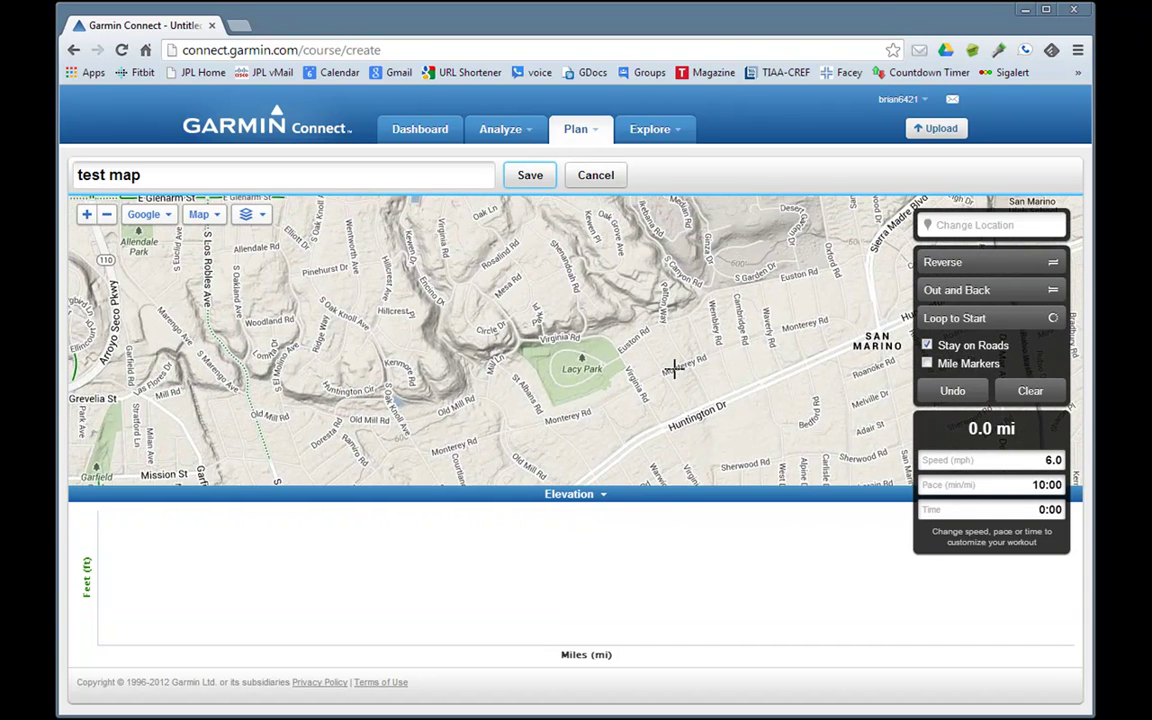
pyautogui.click(620, 356)
# Step: Plot points from Lacy Park via Mill Rd and Oak Knoll Ave to E California Blvd, then east
pyautogui.click(520, 338)
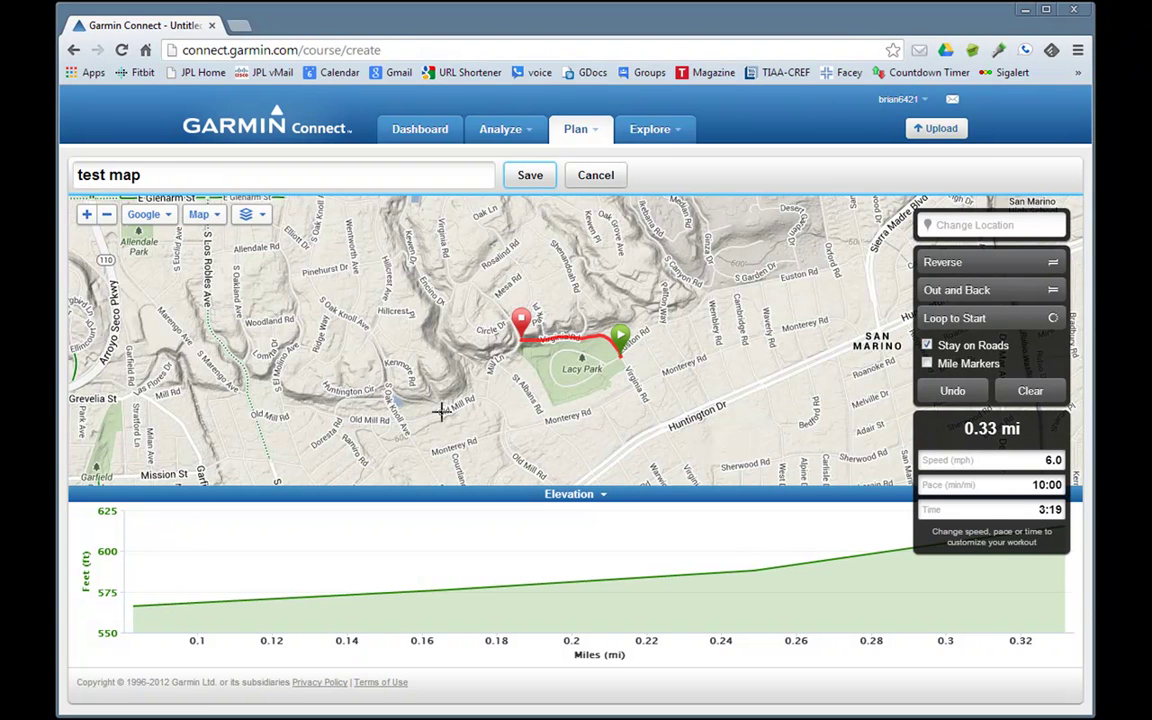
pyautogui.click(439, 410)
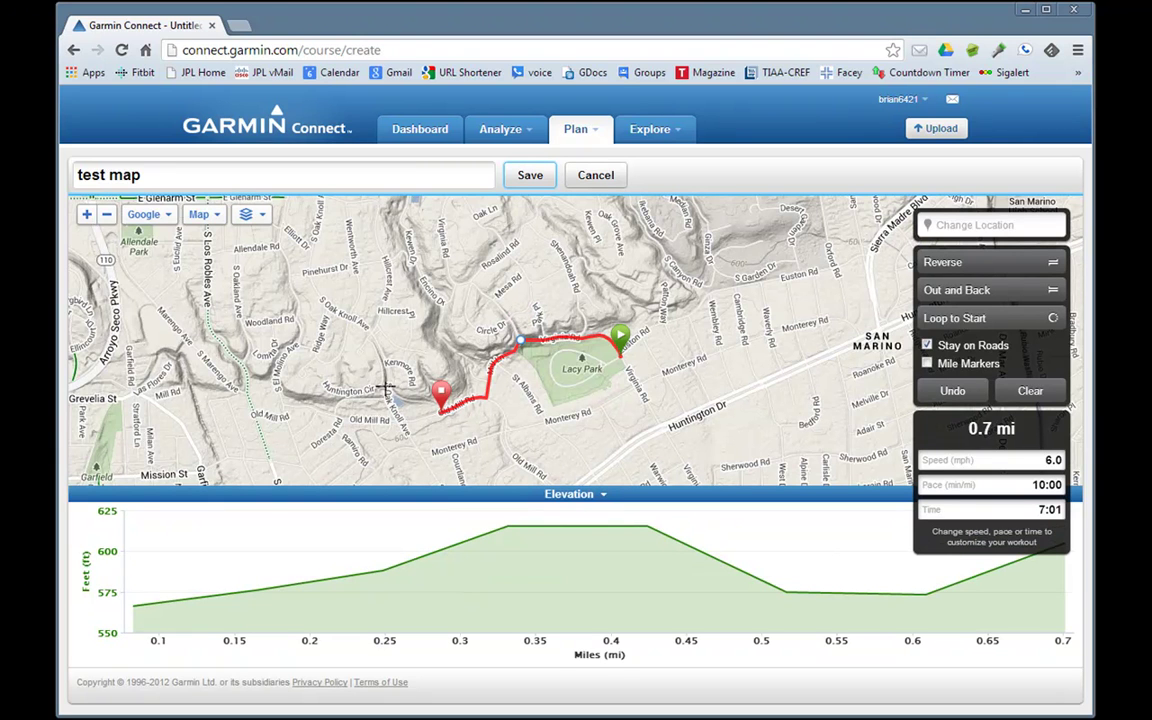
pyautogui.click(365, 320)
pyautogui.moveTo(300, 200); pyautogui.dragTo(296, 345)
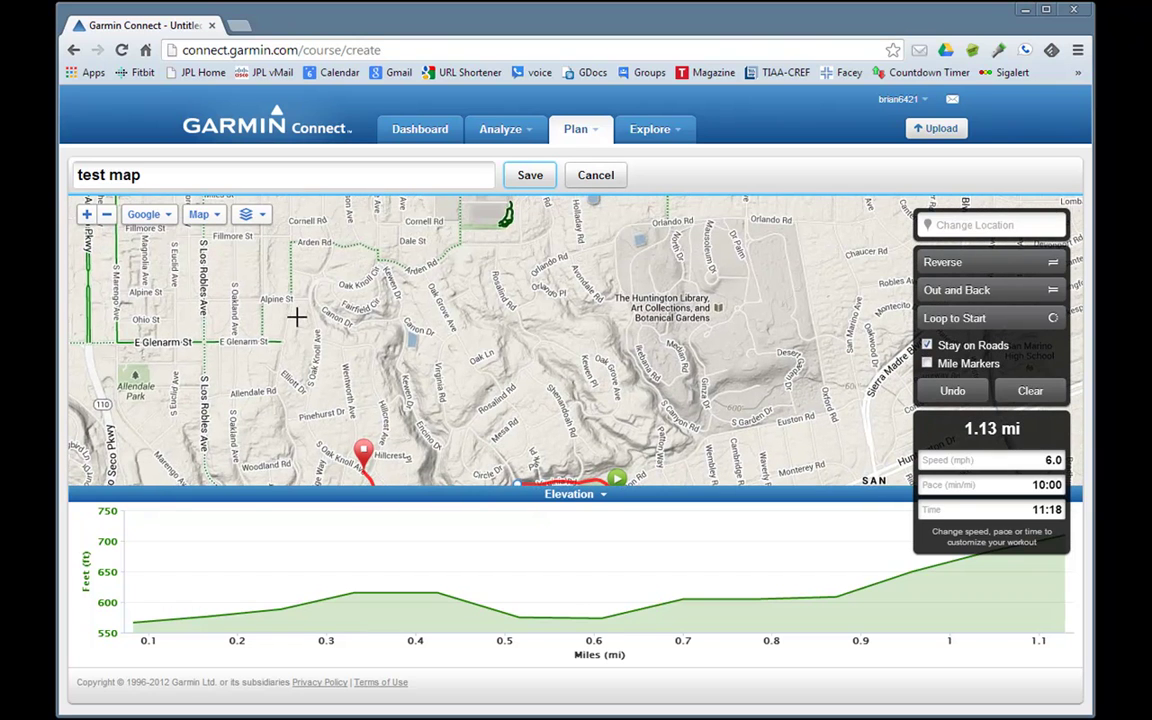
pyautogui.click(317, 321)
pyautogui.moveTo(489, 318); pyautogui.dragTo(429, 432)
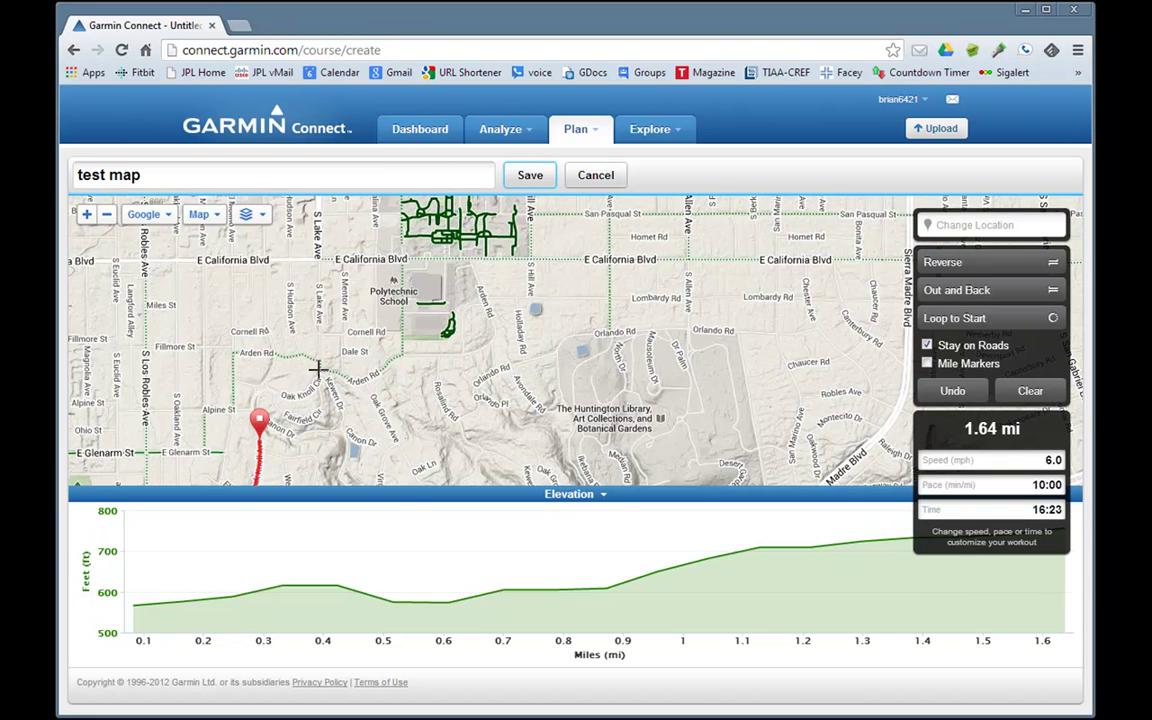
pyautogui.click(318, 370)
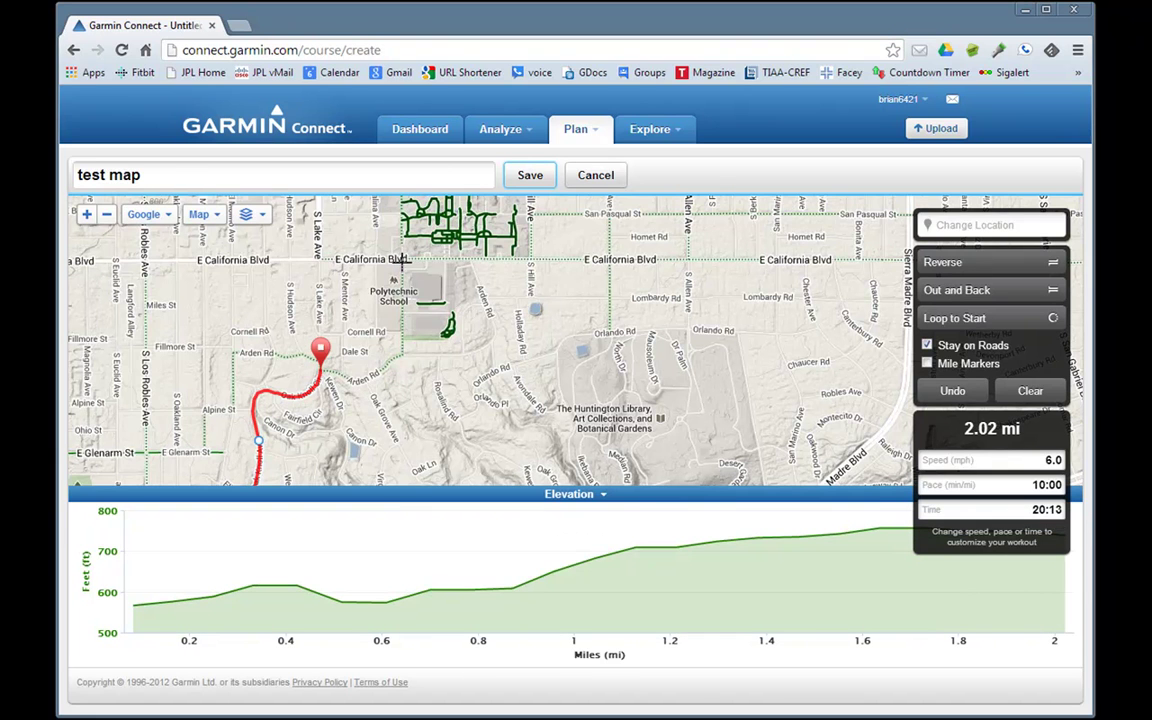
pyautogui.click(401, 259)
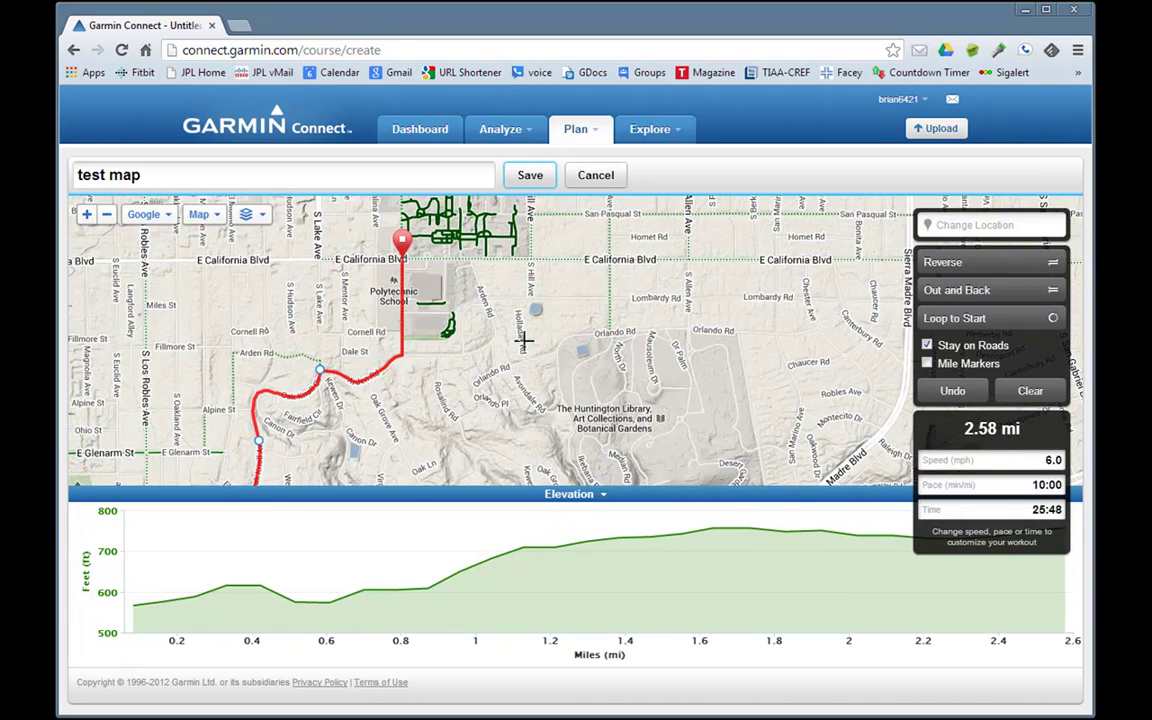
pyautogui.click(579, 259)
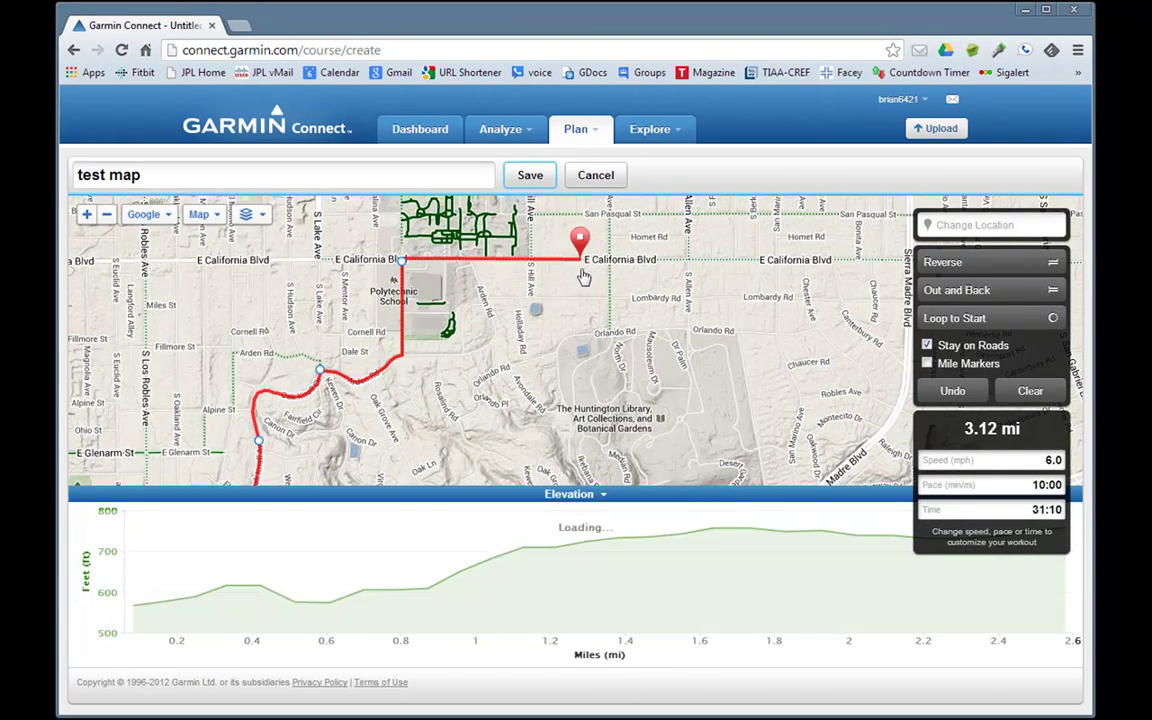
# Step: Drag route waypoints along Holladay Rd and E California Blvd to reroute past Polytechnic School
pyautogui.moveTo(401, 314); pyautogui.dragTo(497, 329)
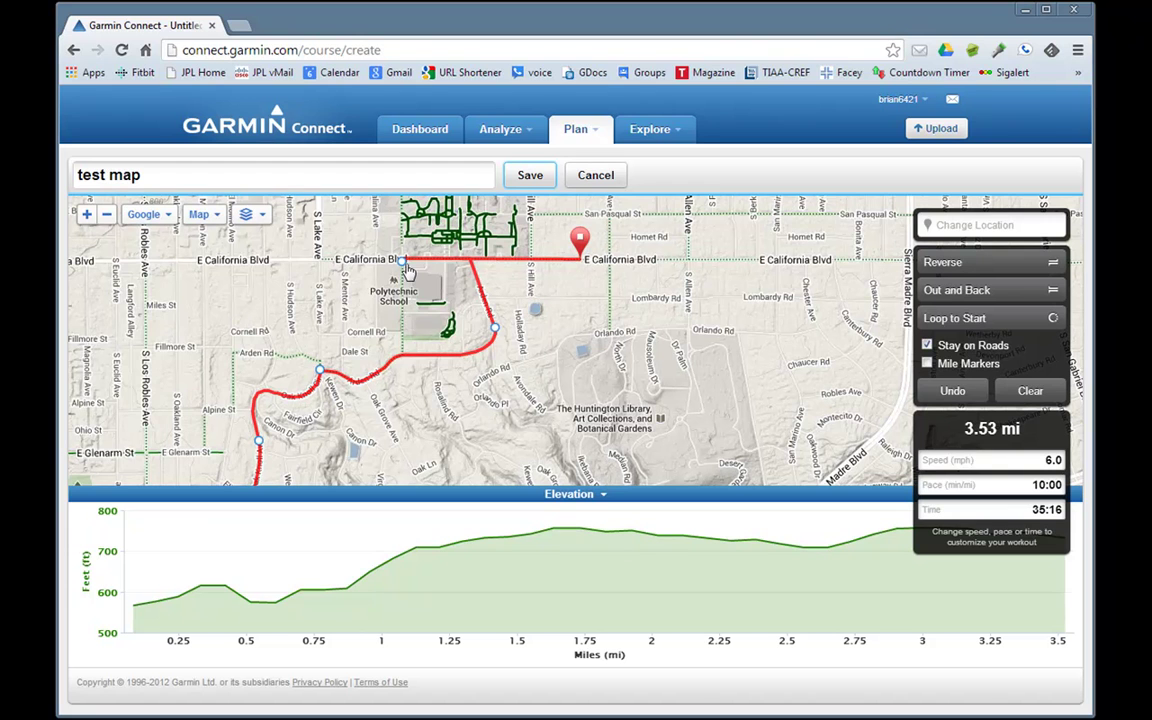
pyautogui.moveTo(484, 261); pyautogui.dragTo(520, 260)
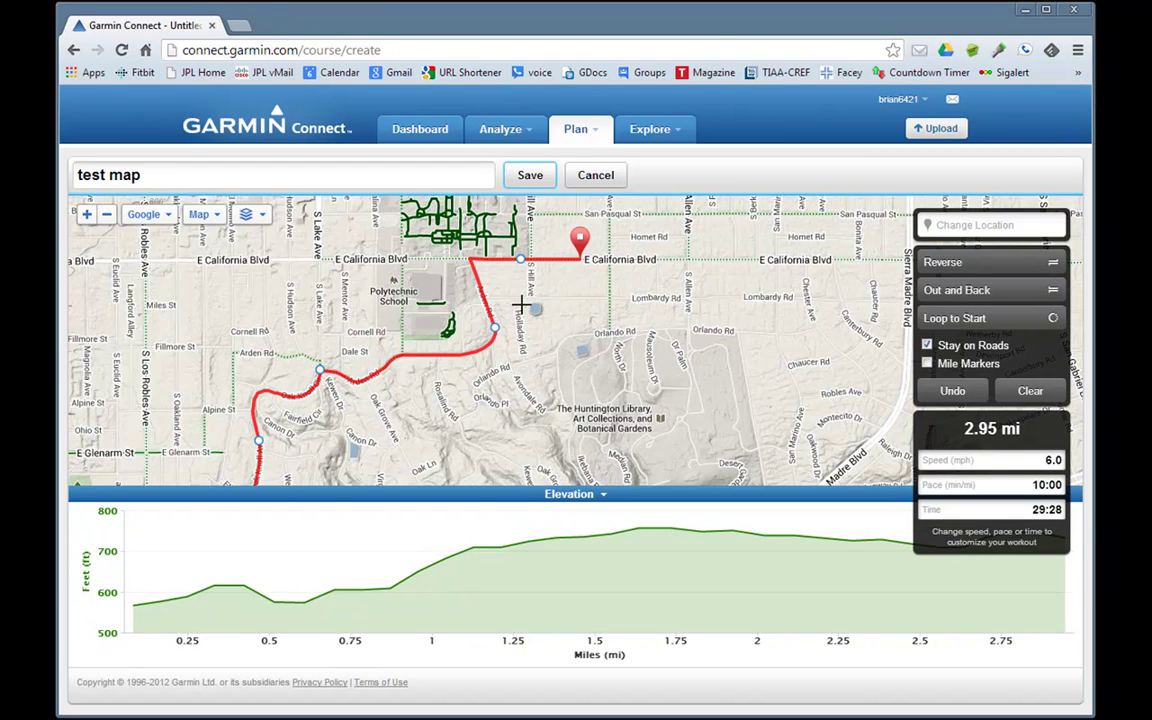
pyautogui.moveTo(494, 328); pyautogui.dragTo(401, 311)
pyautogui.moveTo(427, 266); pyautogui.dragTo(401, 257)
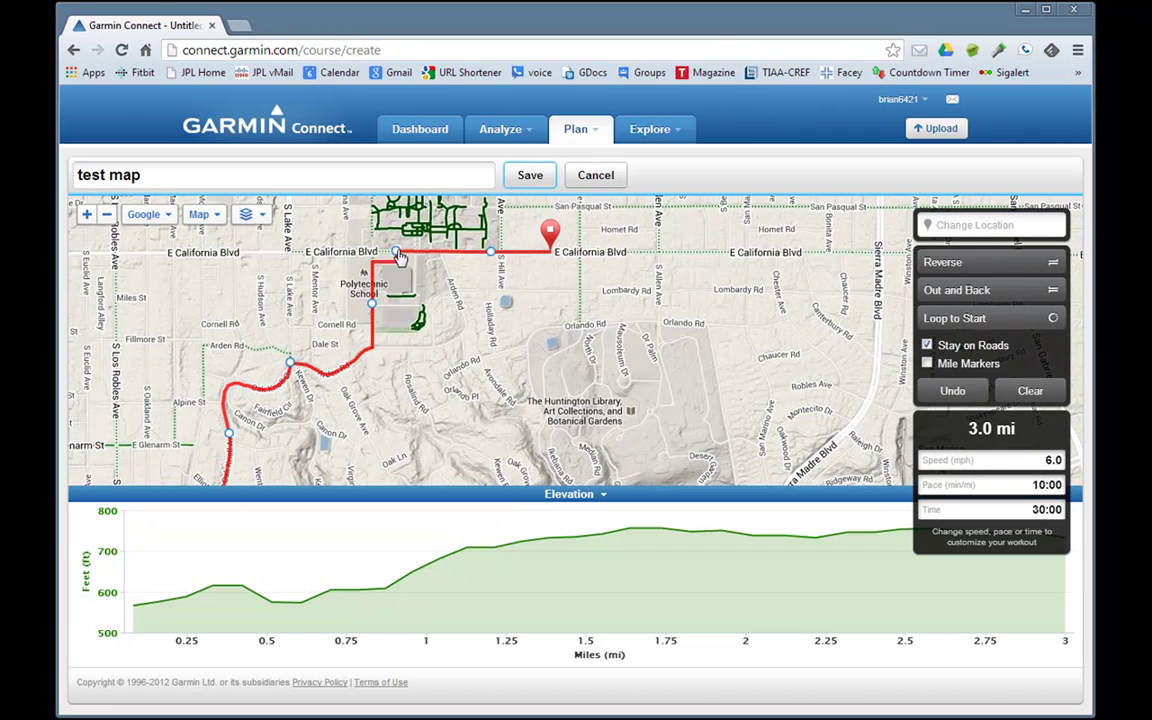
pyautogui.moveTo(487, 252); pyautogui.dragTo(345, 233)
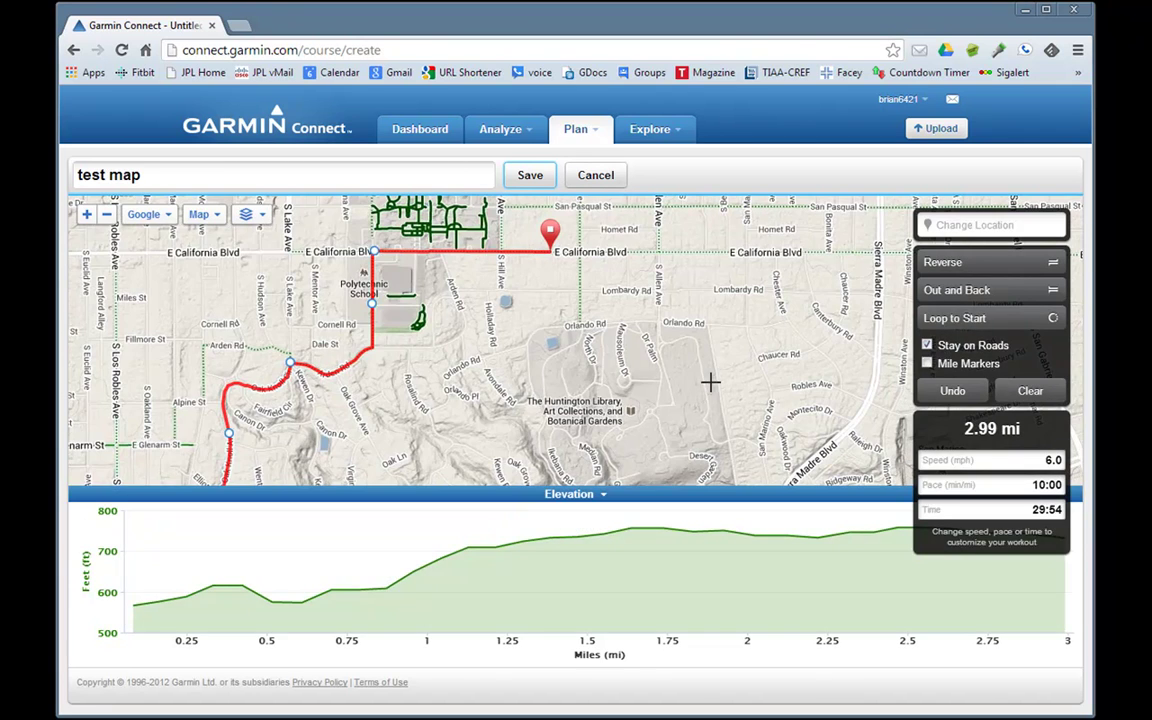
pyautogui.moveTo(779, 287); pyautogui.dragTo(773, 257)
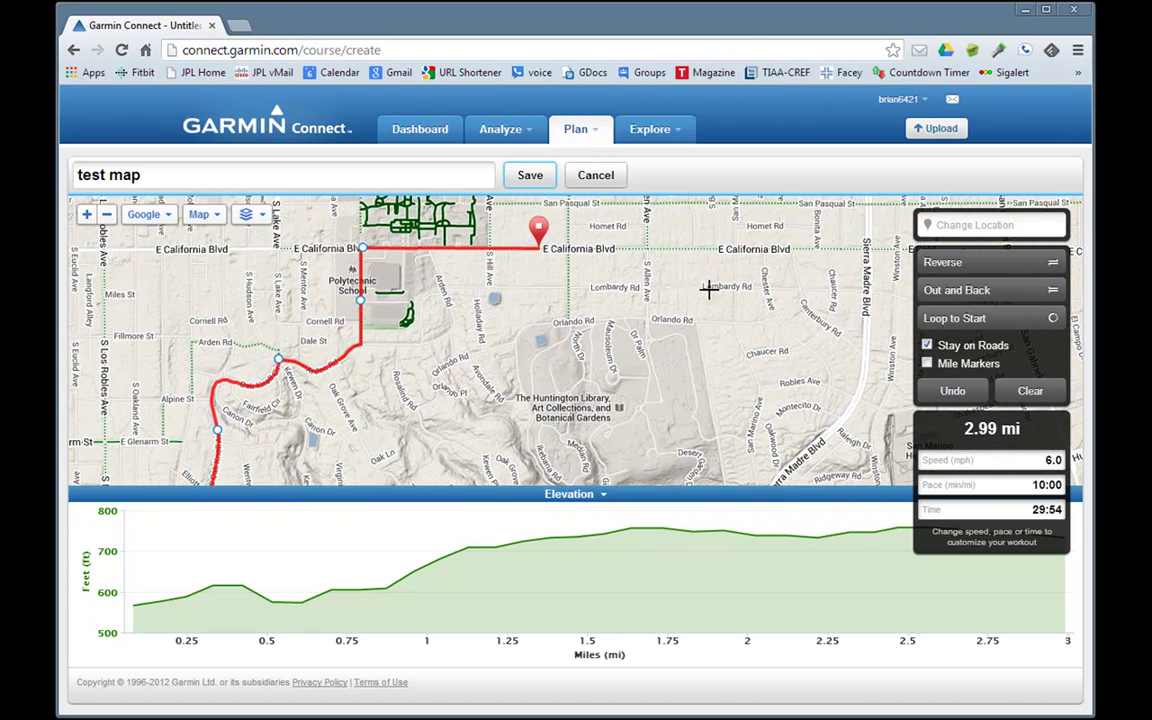
# Step: Route the course east to Huntington Dr, west along Monterey Rd, and close it at the start
pyautogui.click(643, 248)
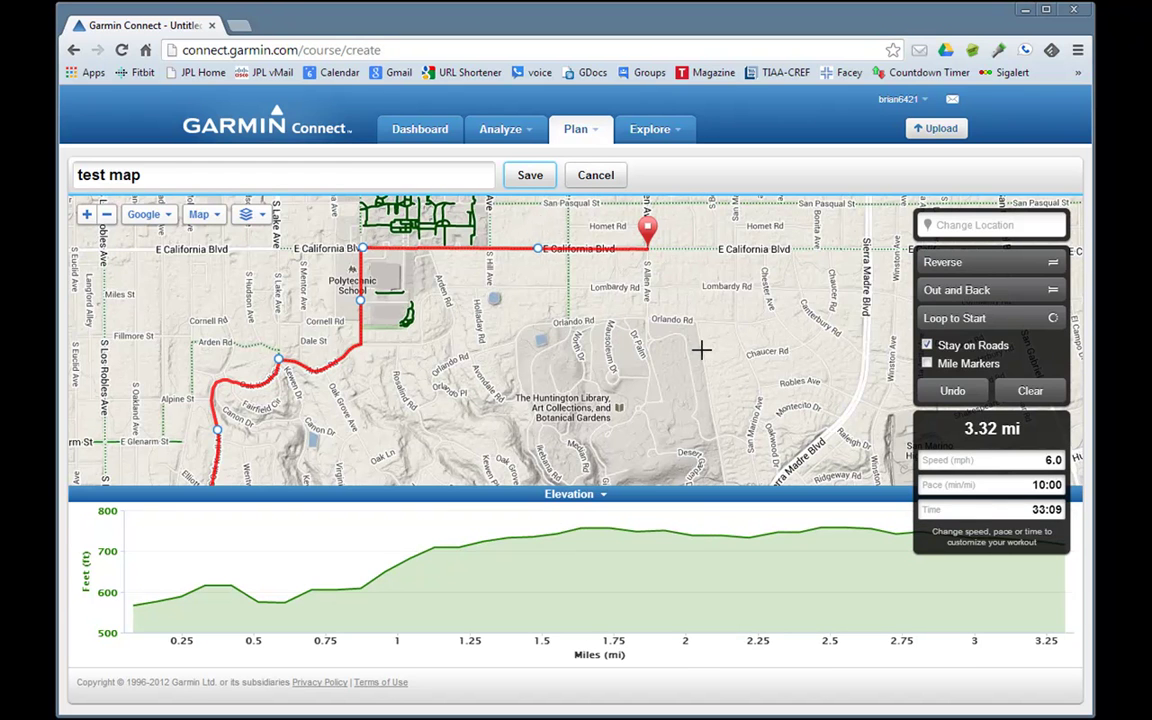
pyautogui.click(701, 349)
pyautogui.moveTo(743, 427); pyautogui.dragTo(736, 258)
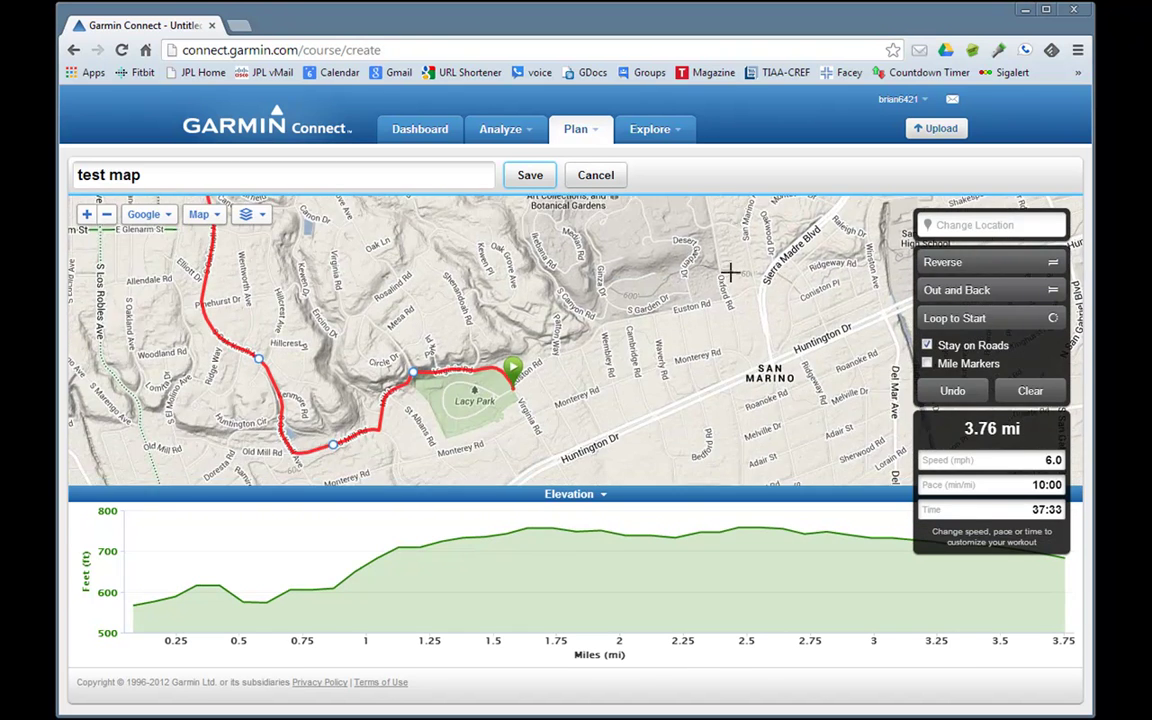
pyautogui.click(721, 288)
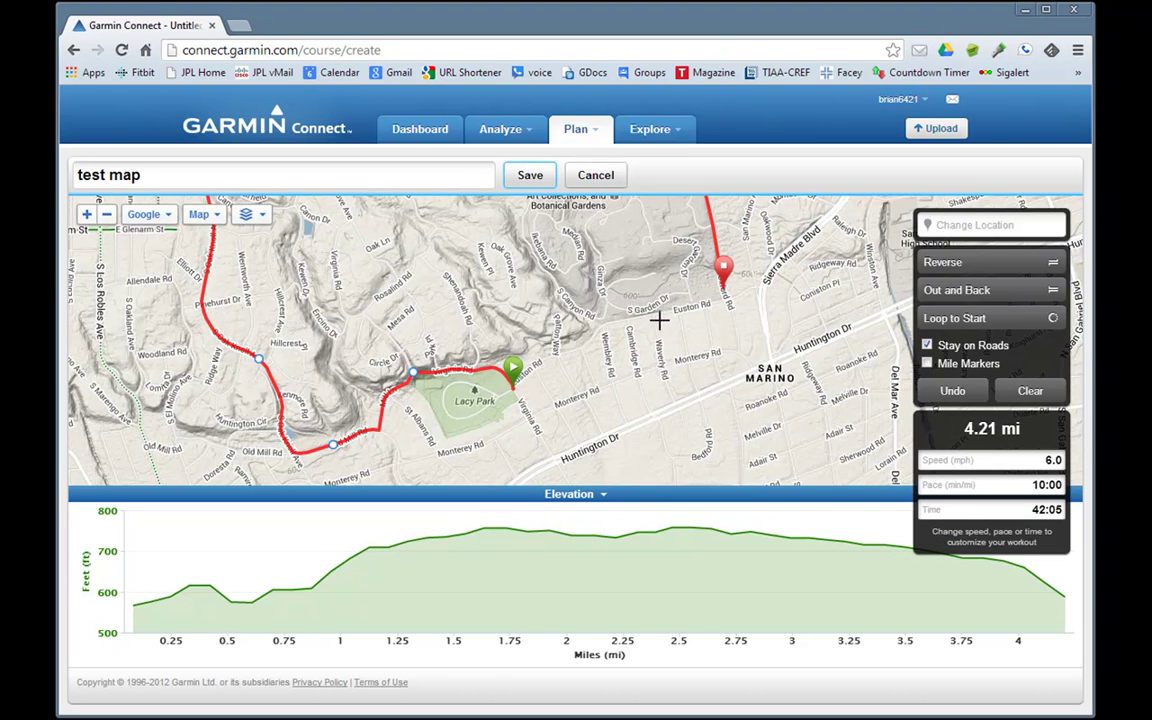
pyautogui.click(736, 354)
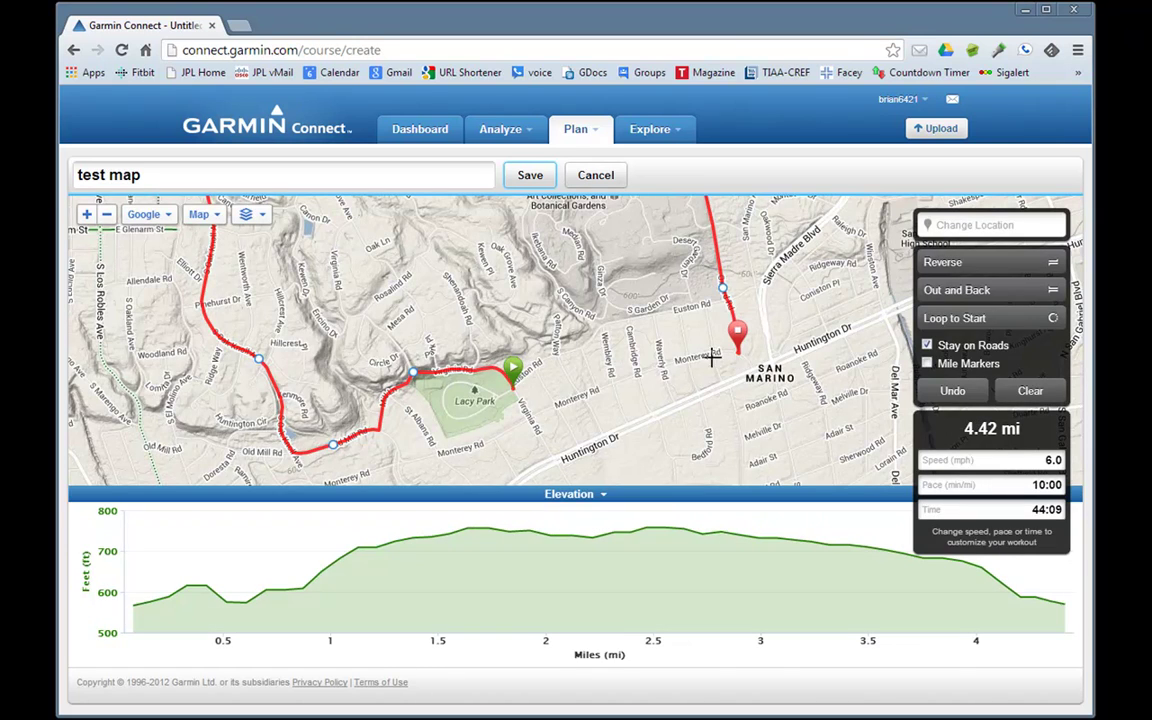
pyautogui.click(548, 405)
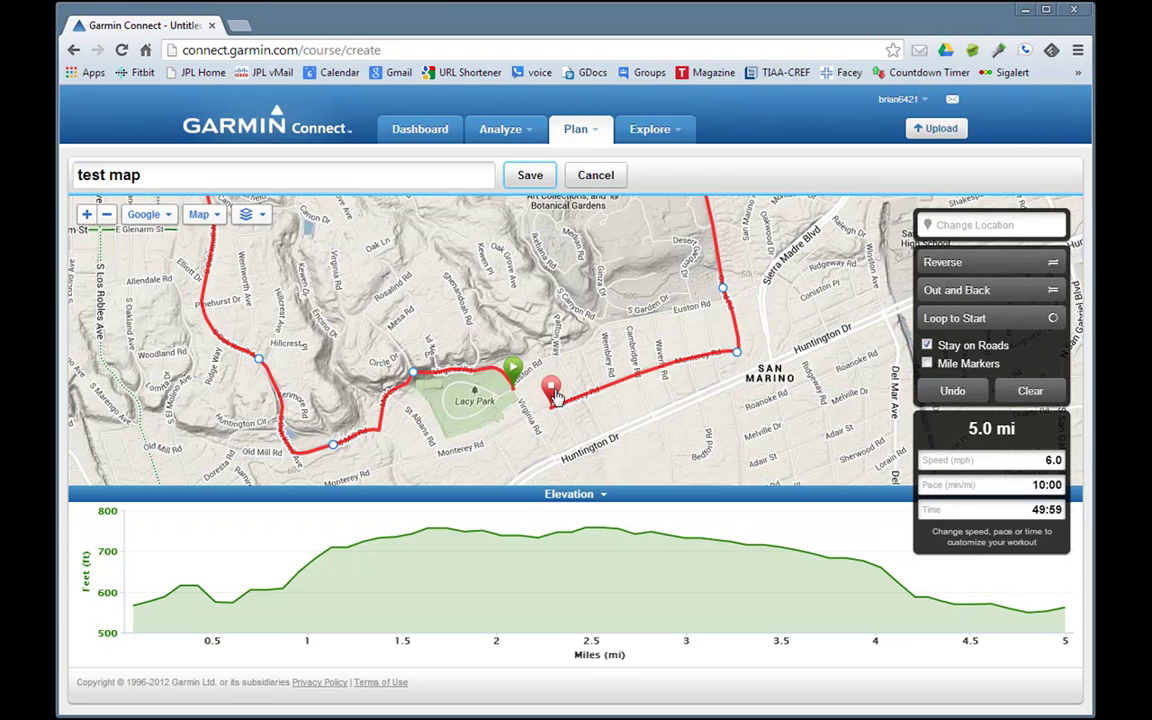
pyautogui.click(511, 366)
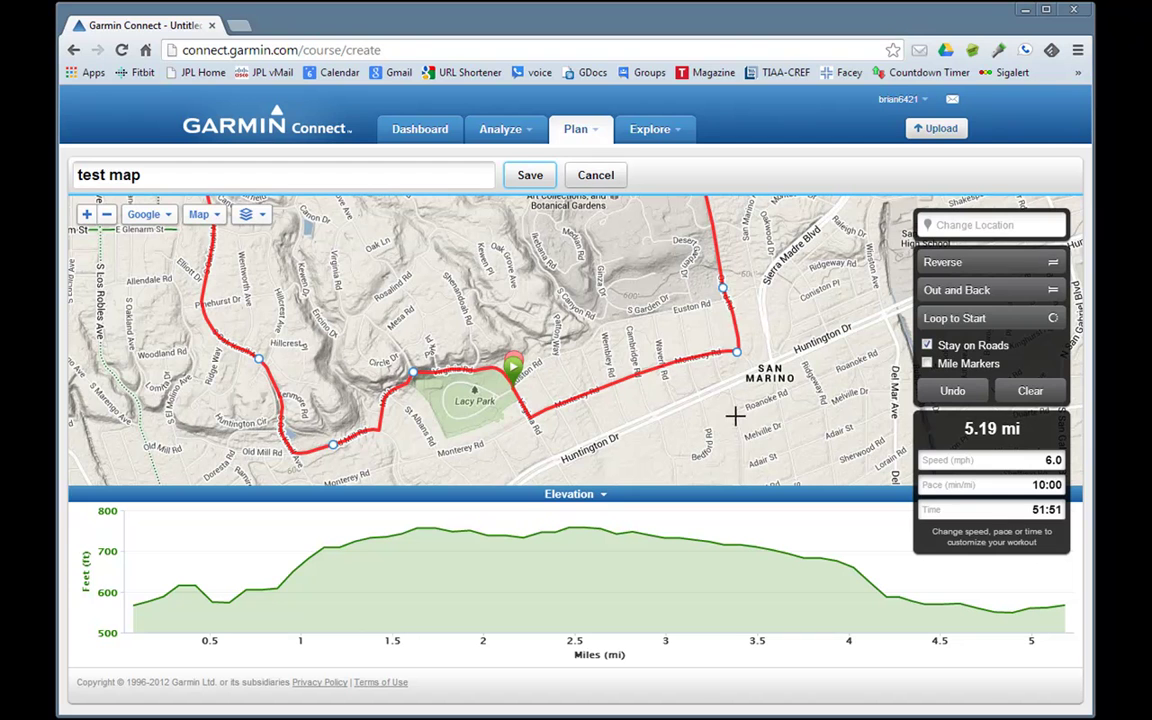
# Step: Zoom out and pan so the whole 5.19 mi loop around Lacy Park is centred
pyautogui.scroll(-1, 714, 411)
pyautogui.scroll(-1, 714, 411)
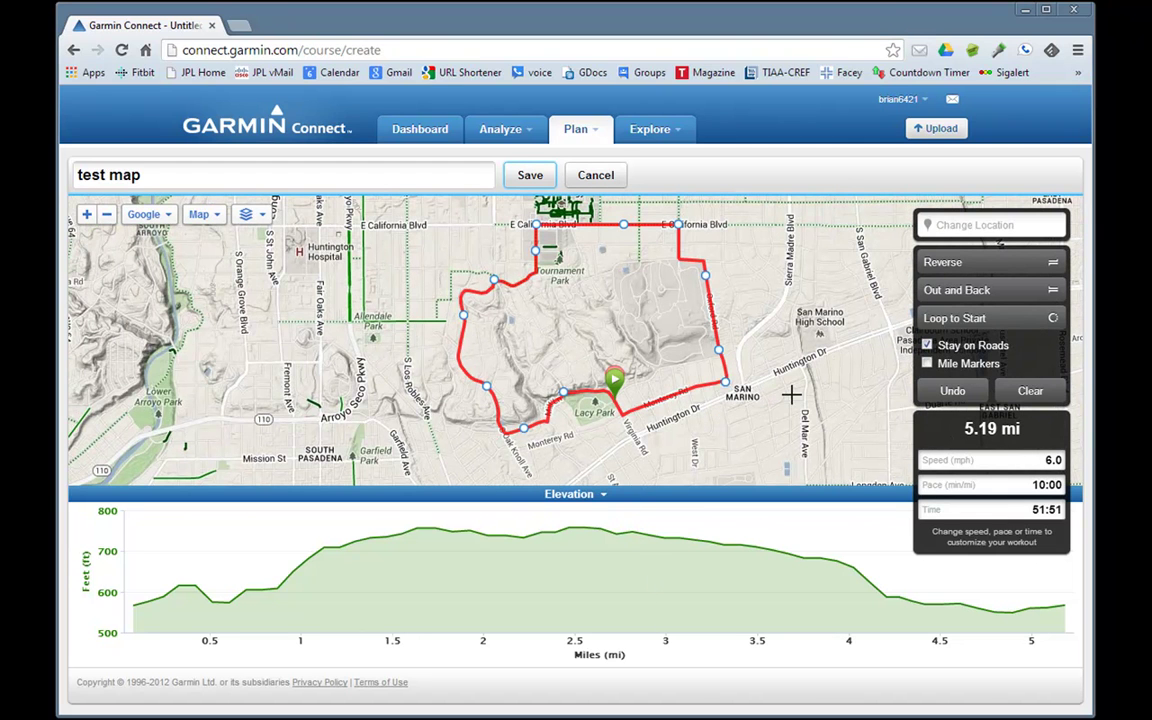
pyautogui.scroll(-1, 792, 394)
pyautogui.scroll(1, 792, 394)
pyautogui.moveTo(841, 330); pyautogui.dragTo(712, 345)
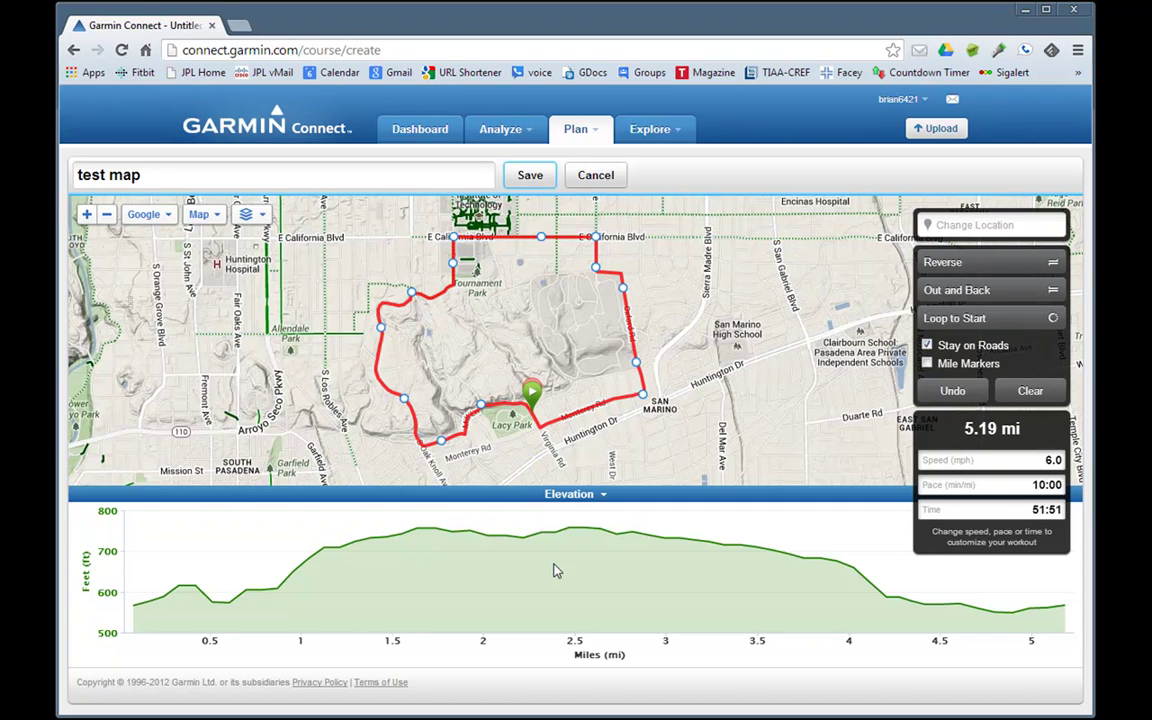
# Step: Save the test map course and start sending it to a device
pyautogui.click(538, 179)
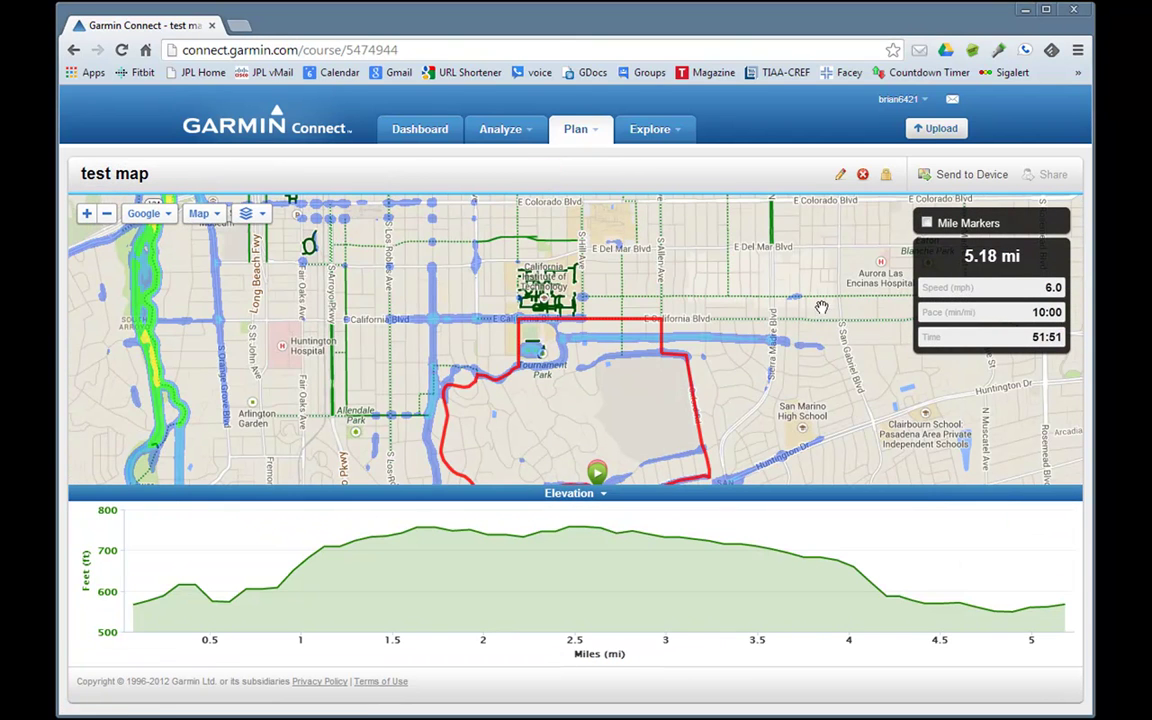
pyautogui.click(965, 180)
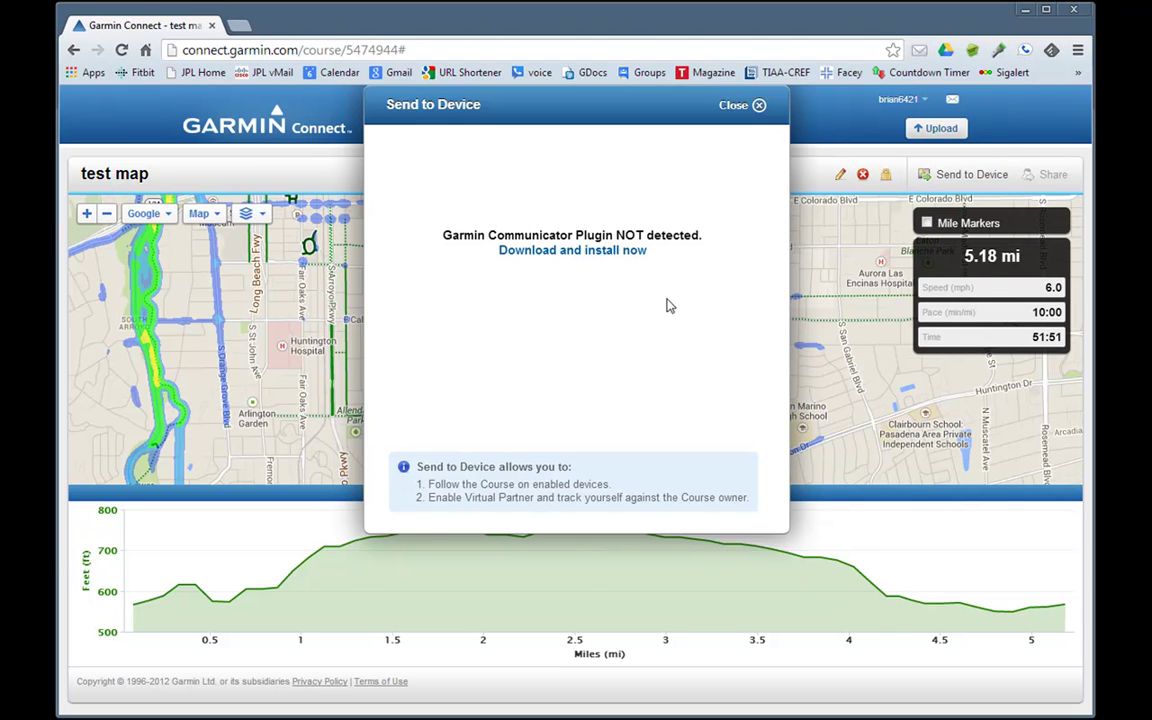
# Step: Follow the 'Download and install now' link to the Garmin Communicator Plugin page
pyautogui.click(584, 257)
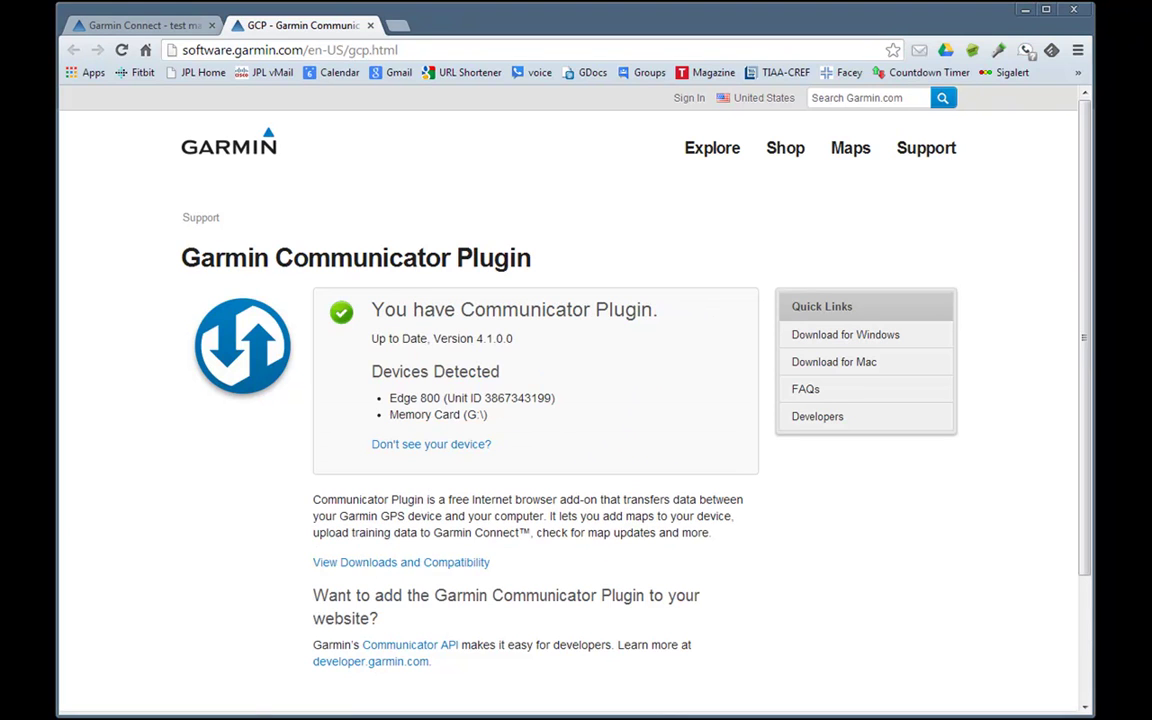
# Step: Back on the course, send test map to the Edge 800 and dismiss the success message
pyautogui.click(370, 26)
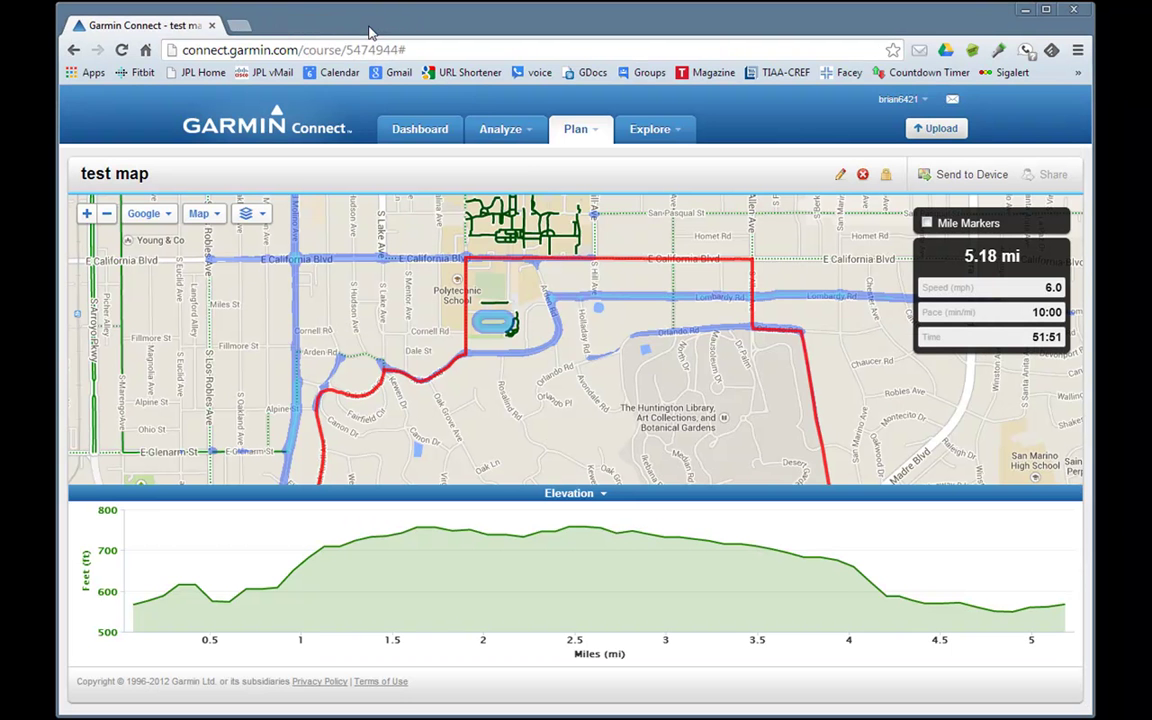
pyautogui.click(958, 178)
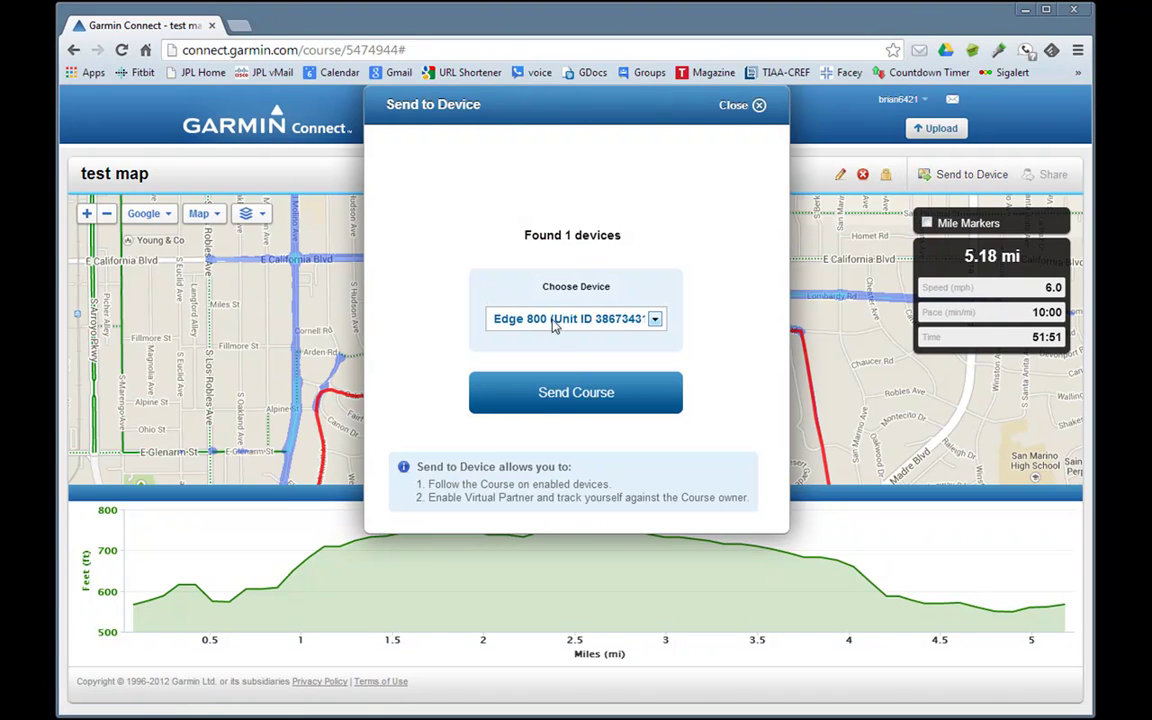
pyautogui.click(573, 400)
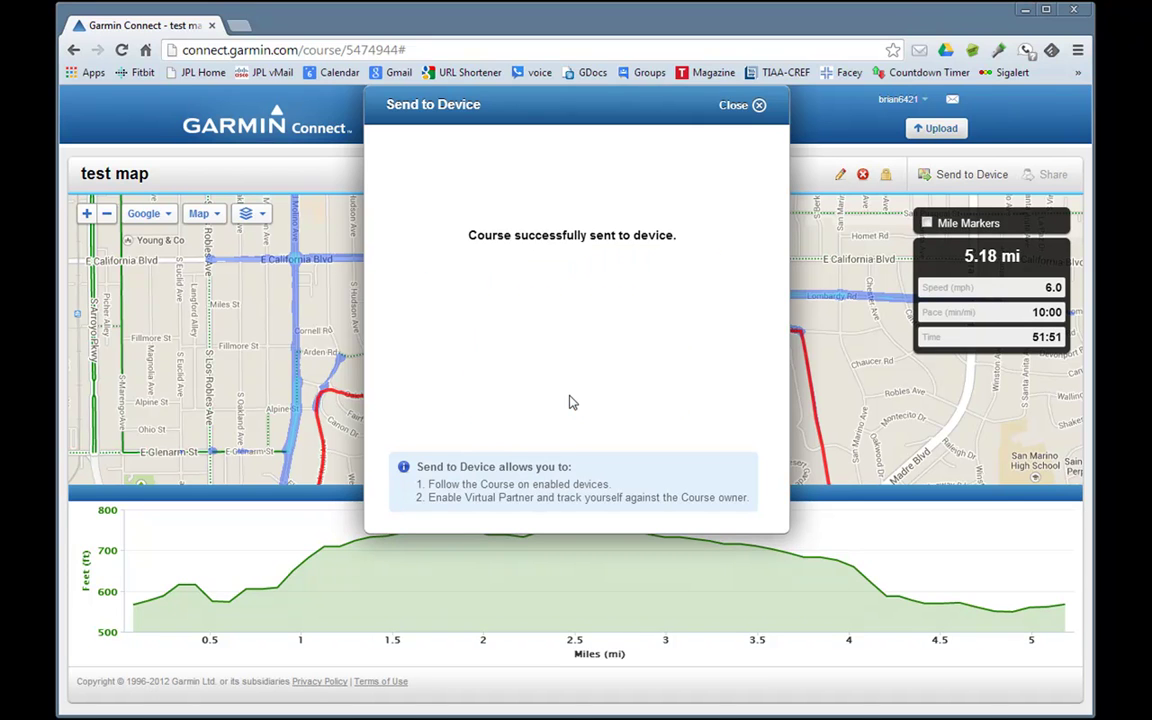
pyautogui.click(759, 106)
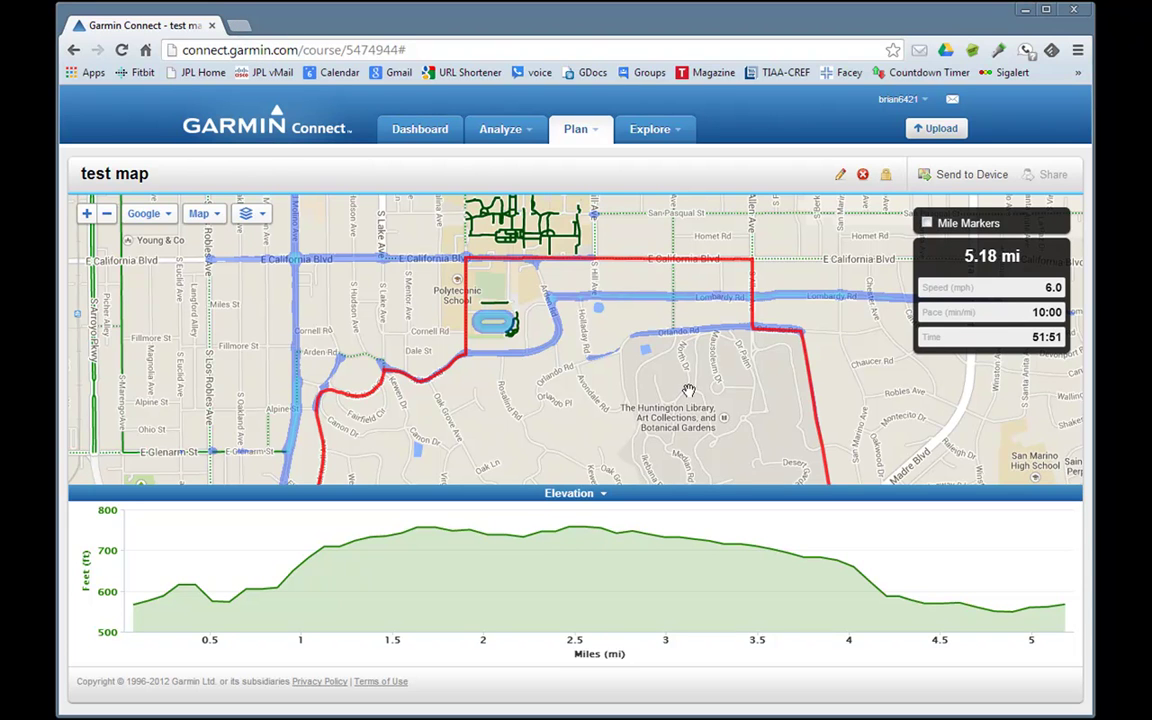
# Step: In a new browser tab, go to garmin.coxintl.com
pyautogui.click(240, 26)
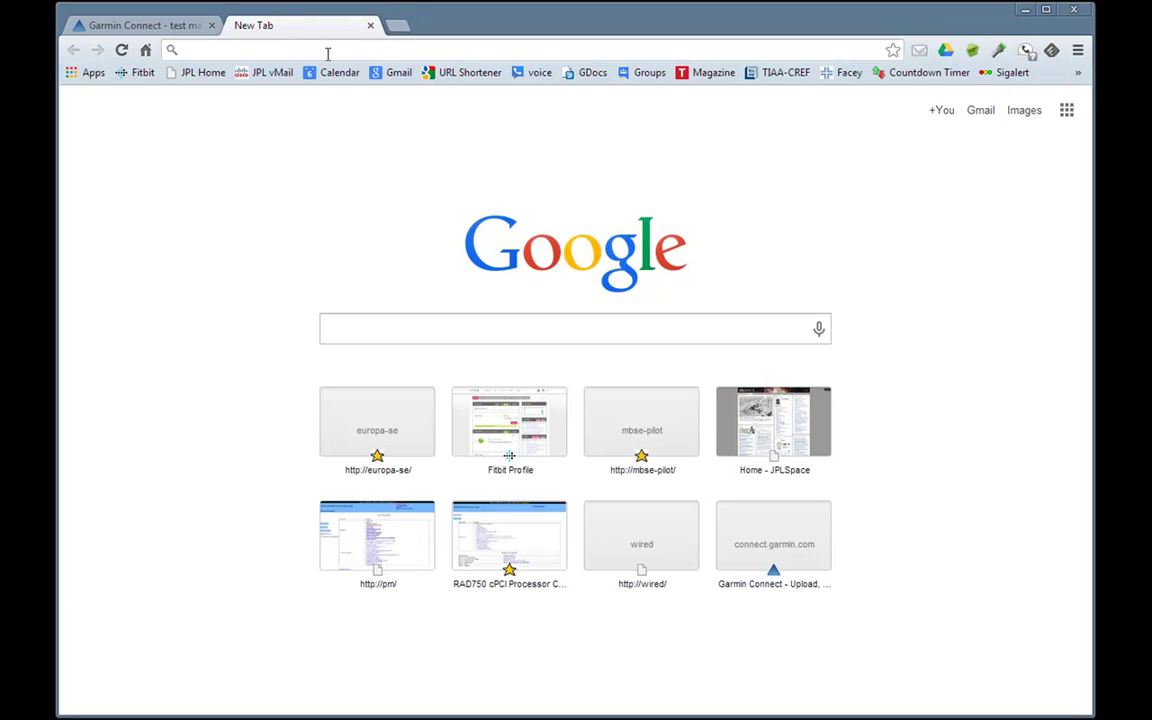
pyautogui.write('garmin')
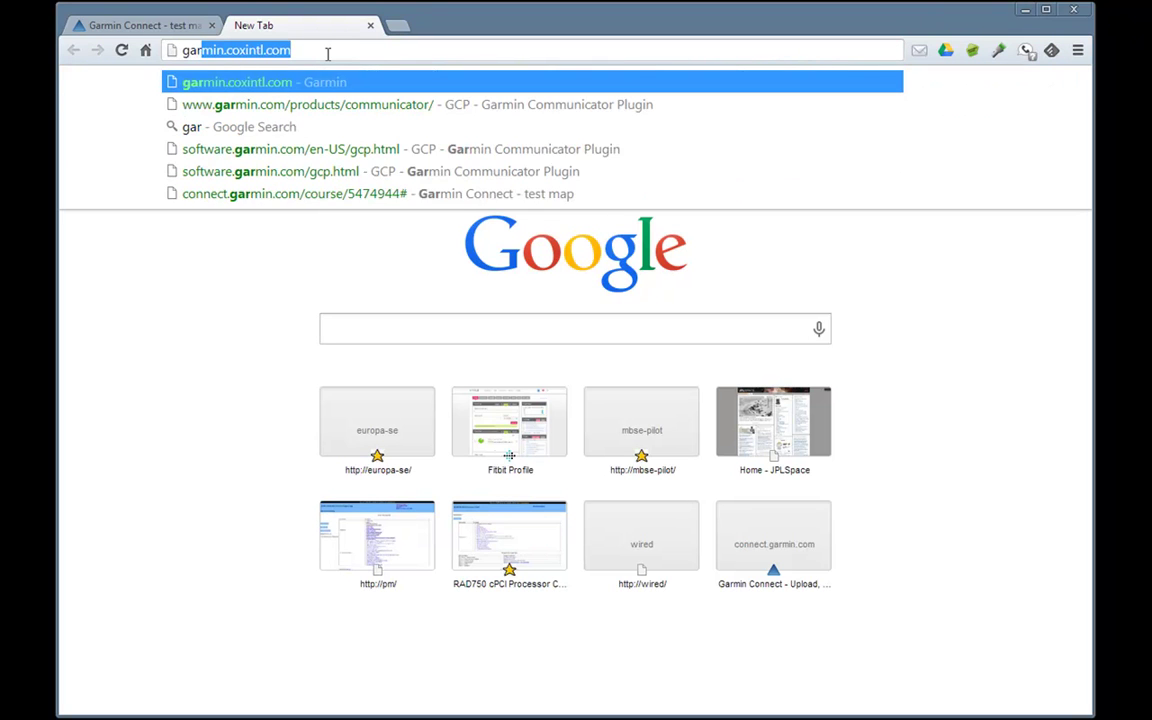
pyautogui.write('.coxin')
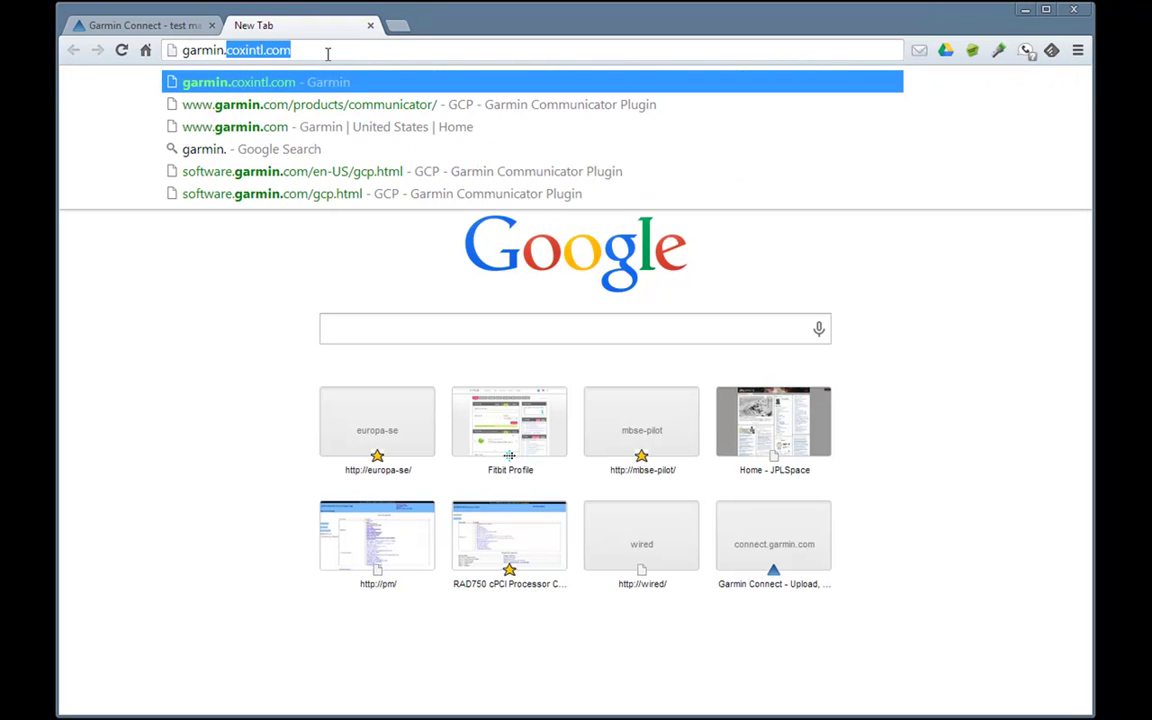
pyautogui.write('tl')
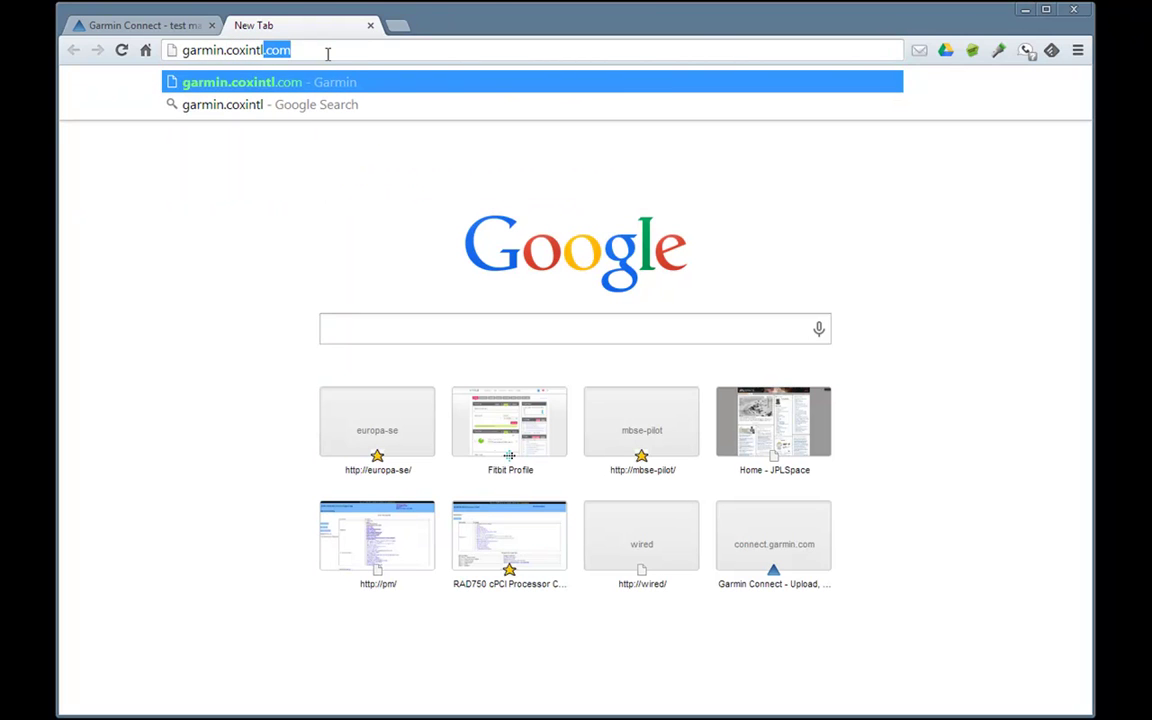
pyautogui.write('.com')
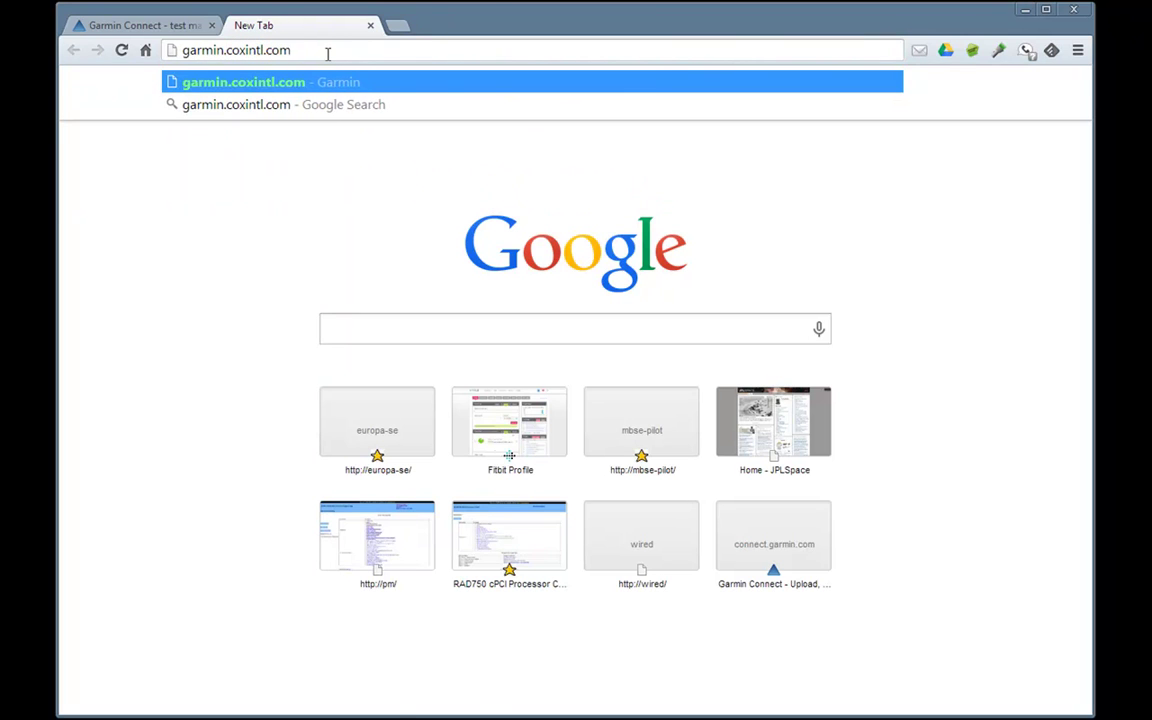
pyautogui.press('Return')
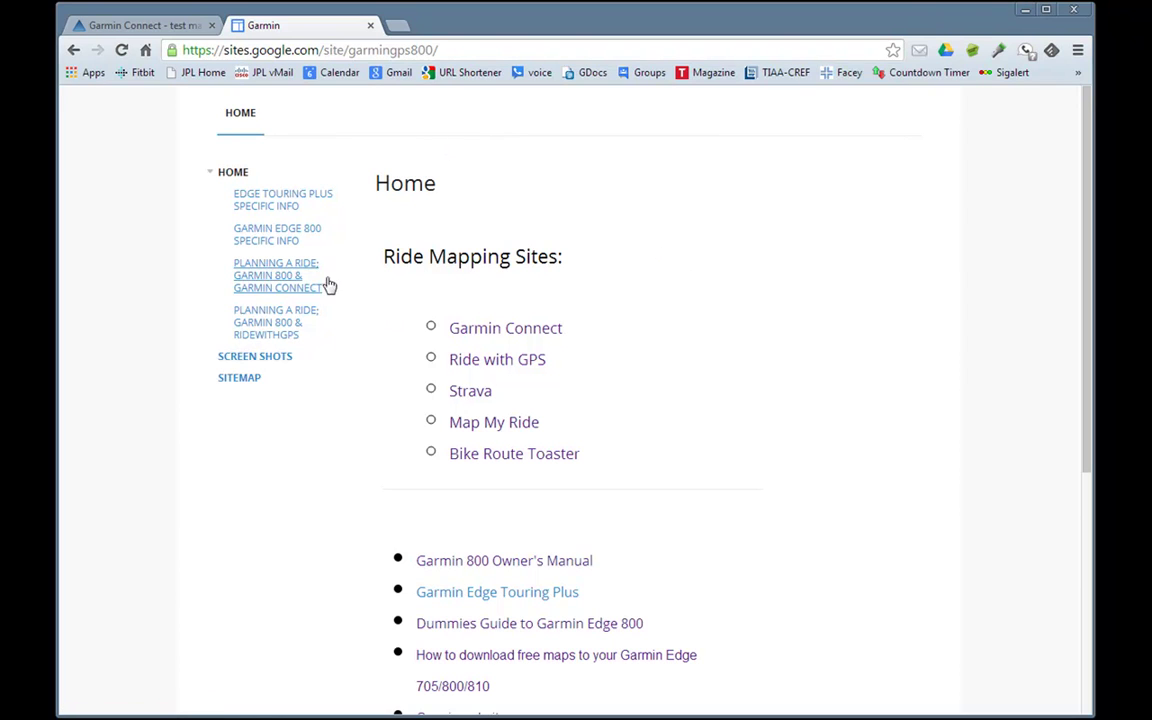
# Step: Open the 'Planning a Ride; Garmin 800 & Garmin Connect' page from the sidebar
pyautogui.click(245, 279)
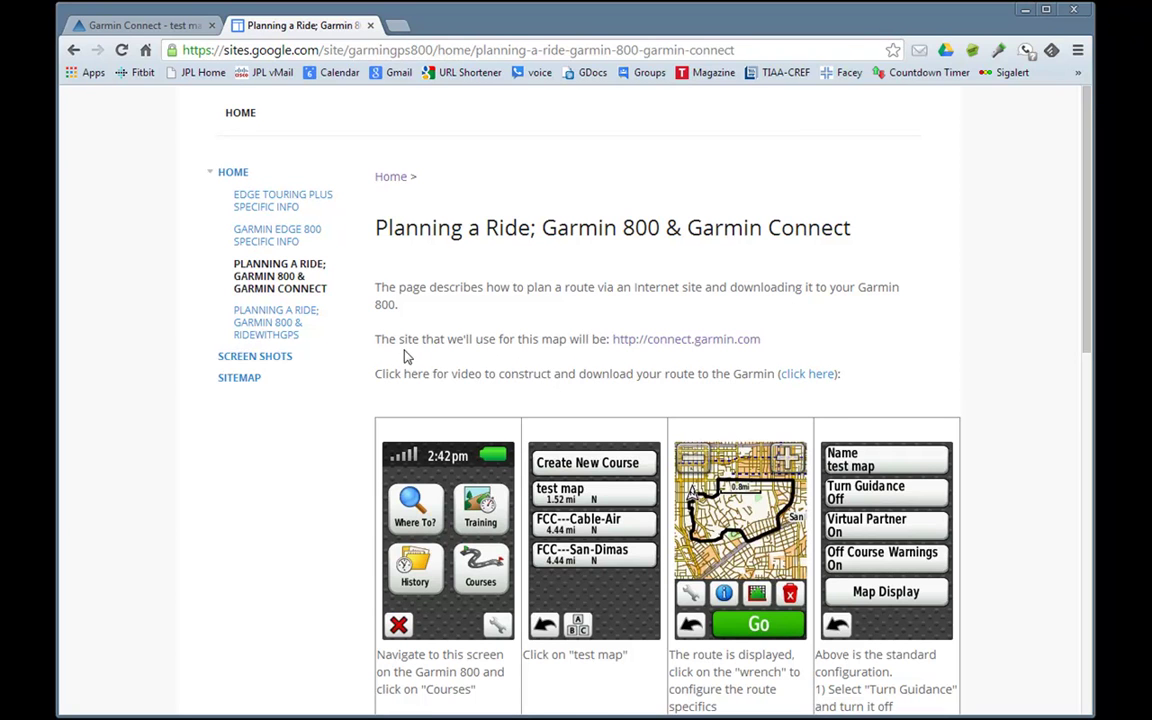
# Step: Scroll down to the table of Garmin 800 screenshots for loading the course
pyautogui.scroll(-3, 360, 404)
pyautogui.scroll(-2, 360, 404)
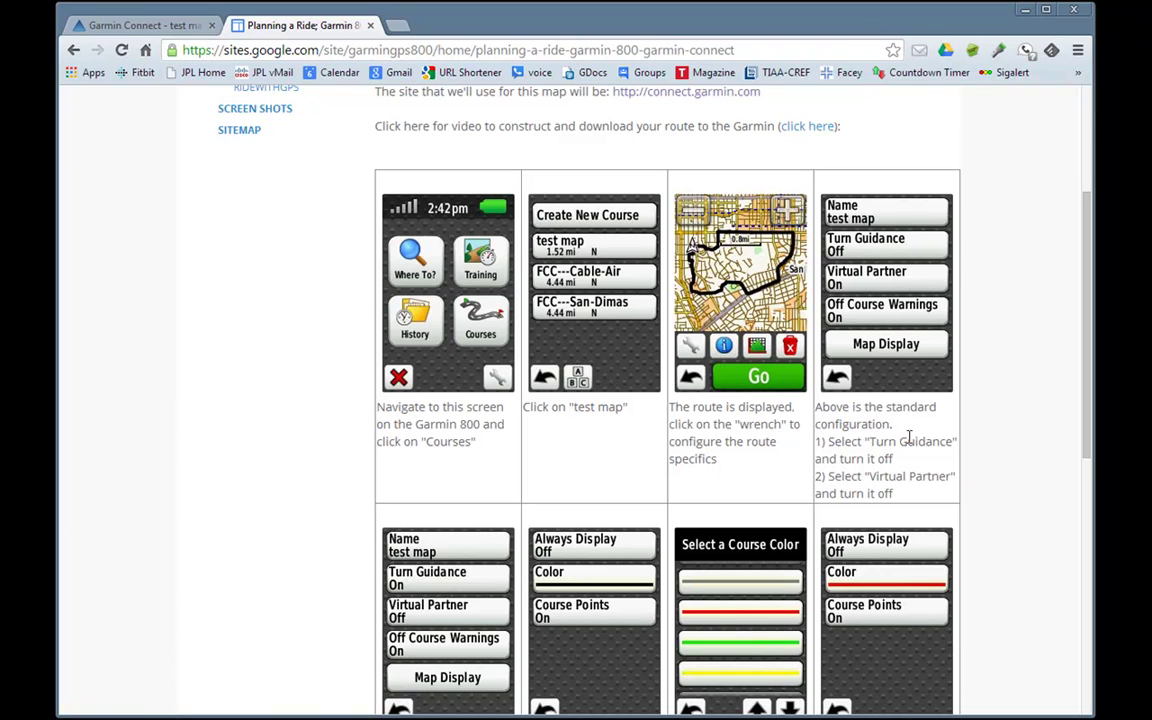
# Step: Scroll further to the screenshots for choosing a red course colour
pyautogui.scroll(-1, 909, 436)
pyautogui.scroll(-2, 820, 378)
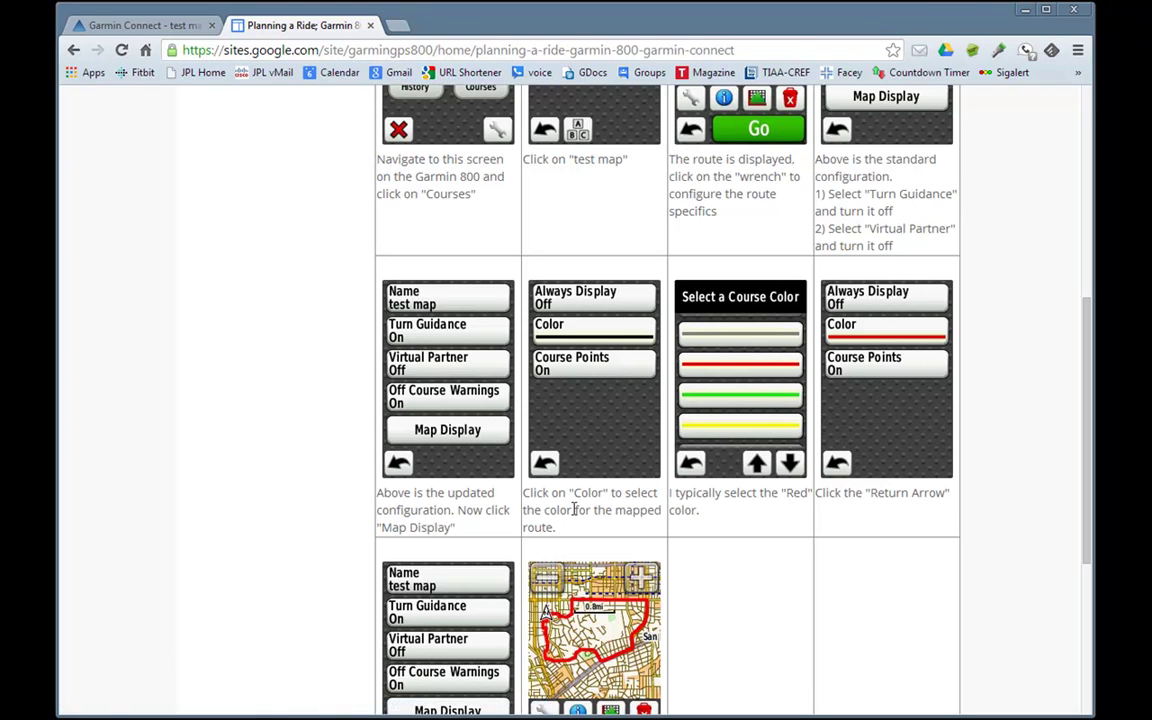
# Step: Scroll to the final step about pressing Go to start the ride
pyautogui.scroll(-3, 577, 505)
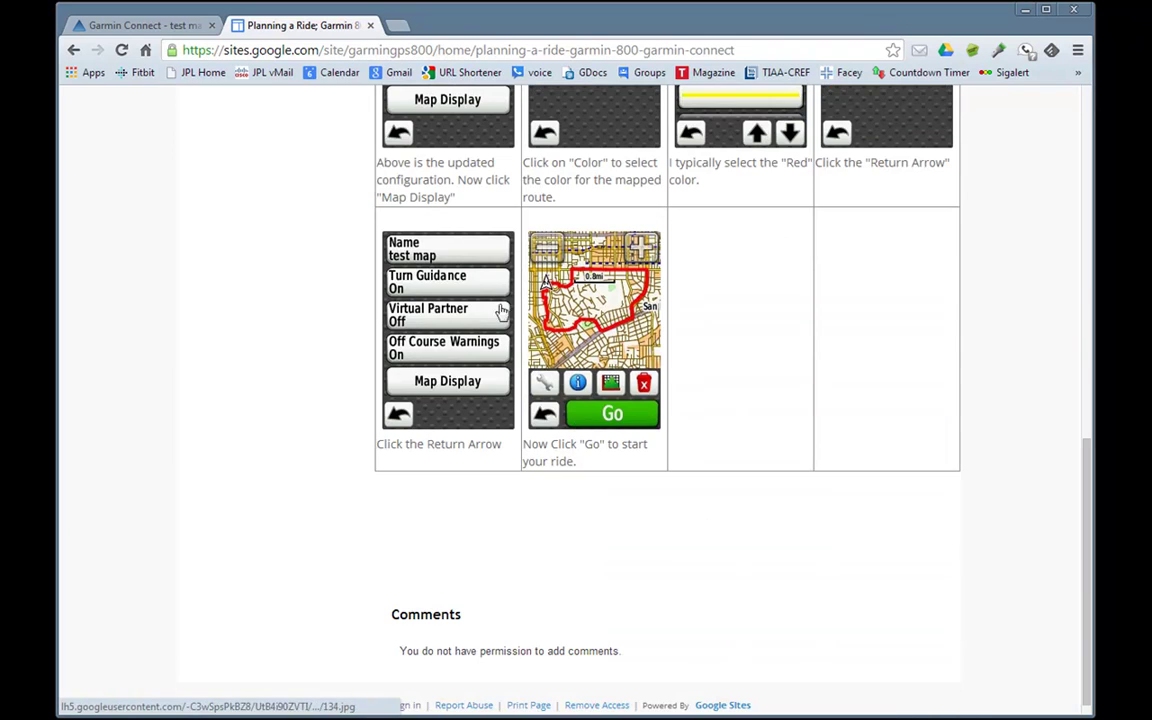